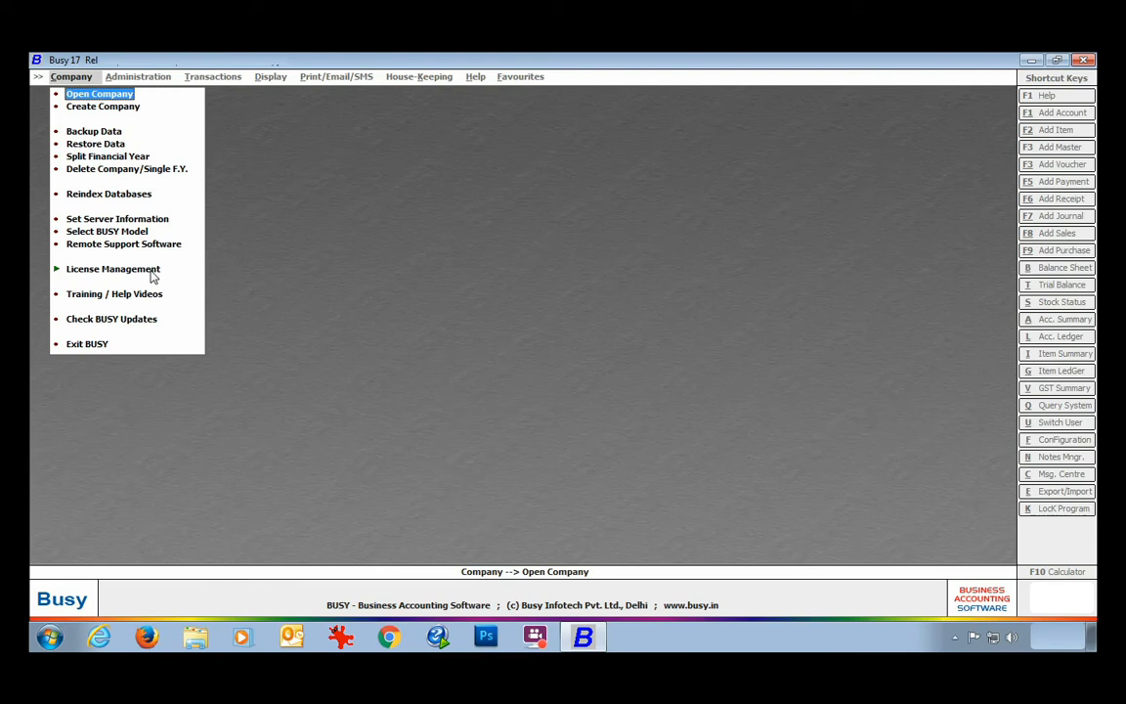
Expand the License Management options under the Company menu in Busy 17.
left_click(141, 270)
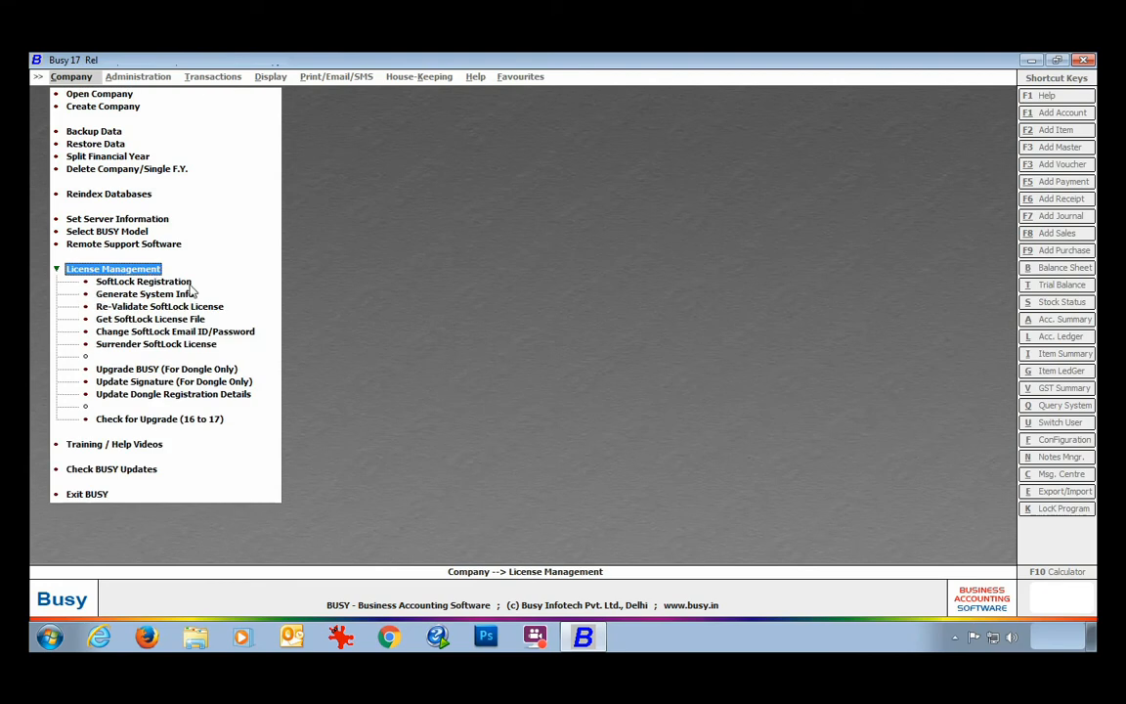
Open the SoftLock Registration form from License Management.
left_click(191, 285)
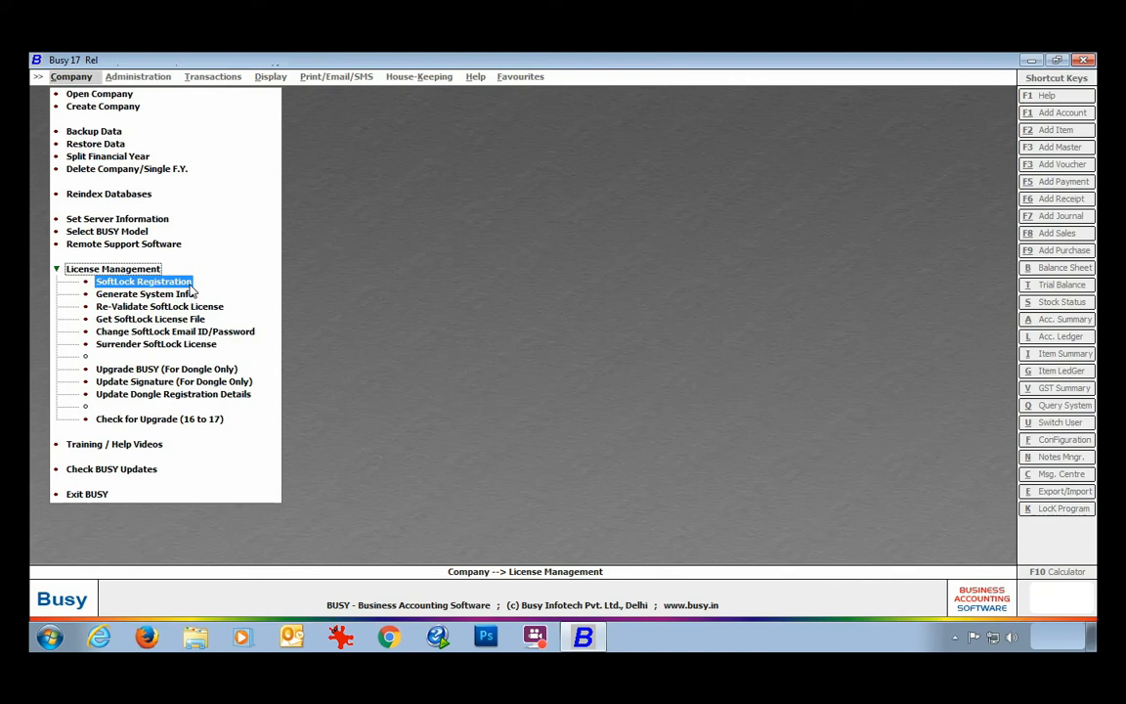
left_click(189, 282)
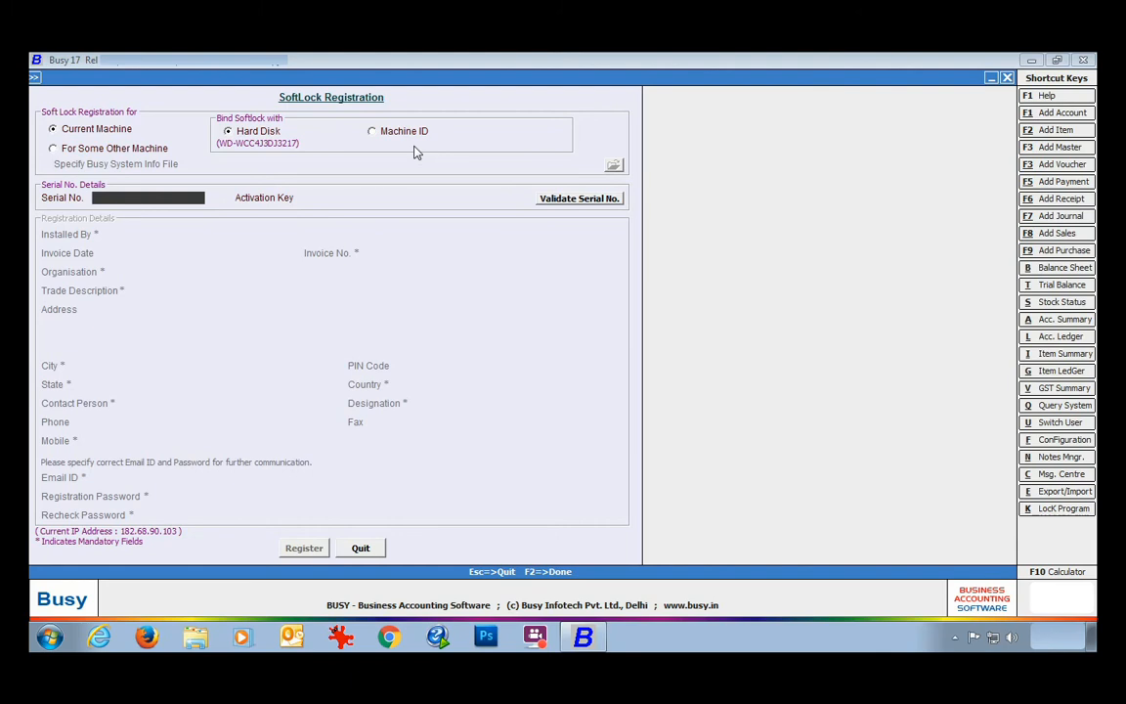
Bind the SoftLock to Machine ID, then enter and validate the serial number and activation key.
left_click(371, 133)
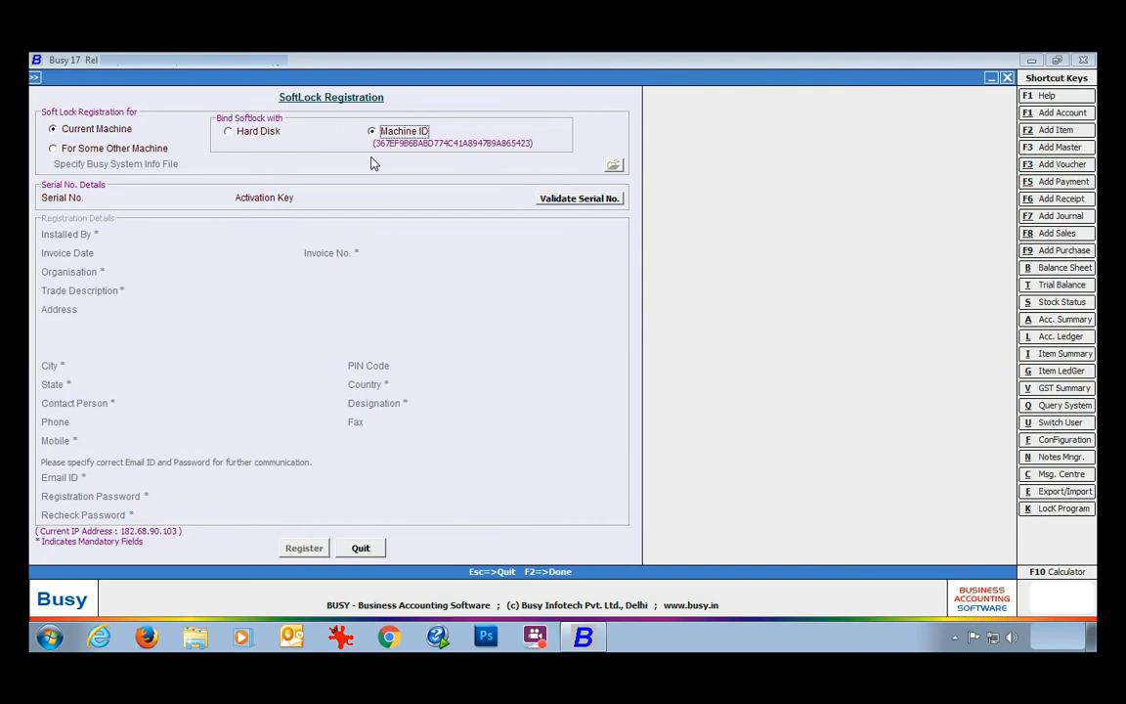
left_click(139, 198)
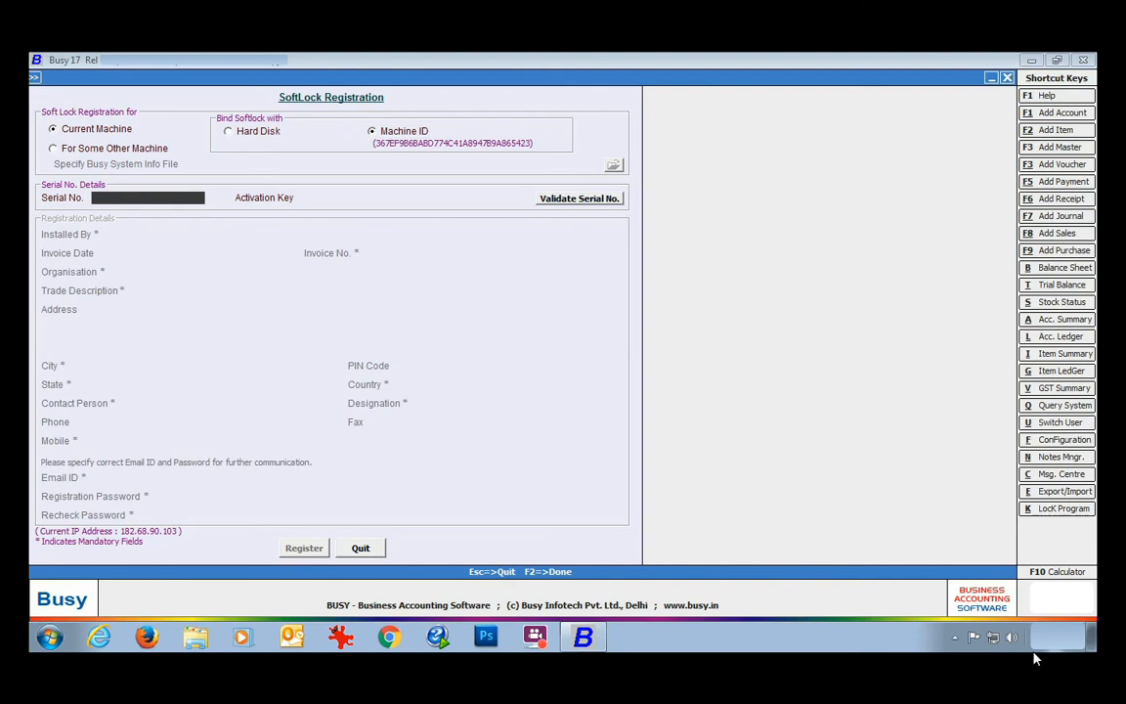
type("13109045")
key("Return")
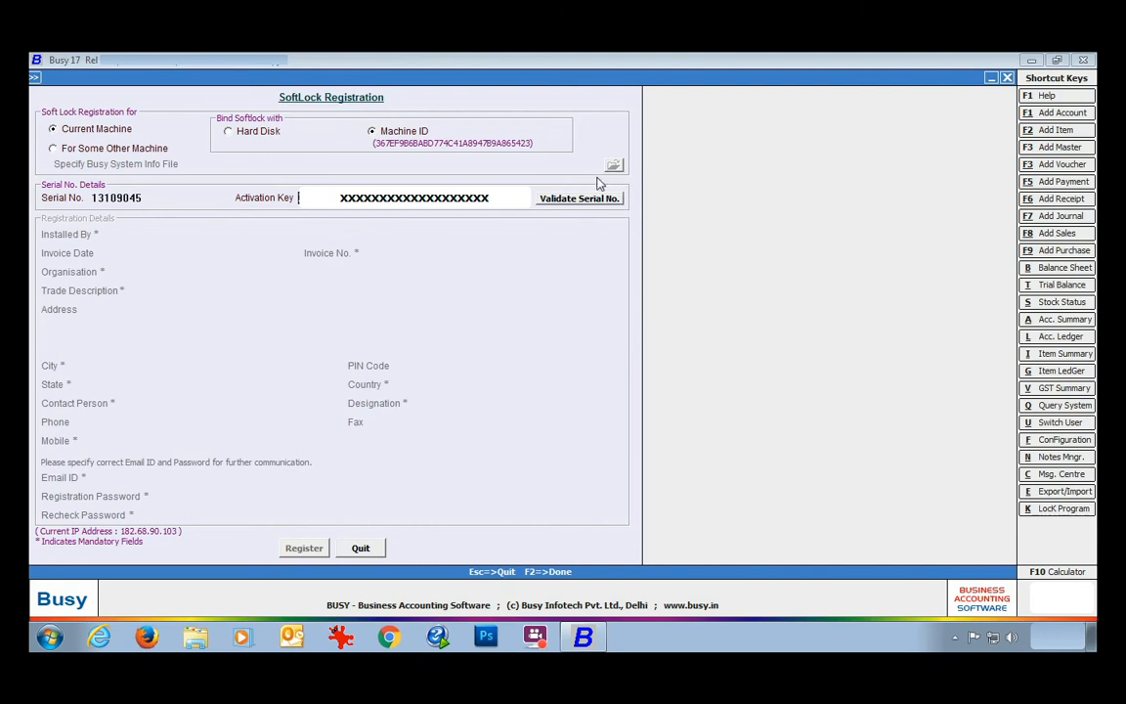
key("Return")
Enter installer BUSY Infotech Pvt. Ltd., invoice 001, organisation Mittal Traders (Trading), and its Bawana, Delhi 110039 address.
type("BUSY I")
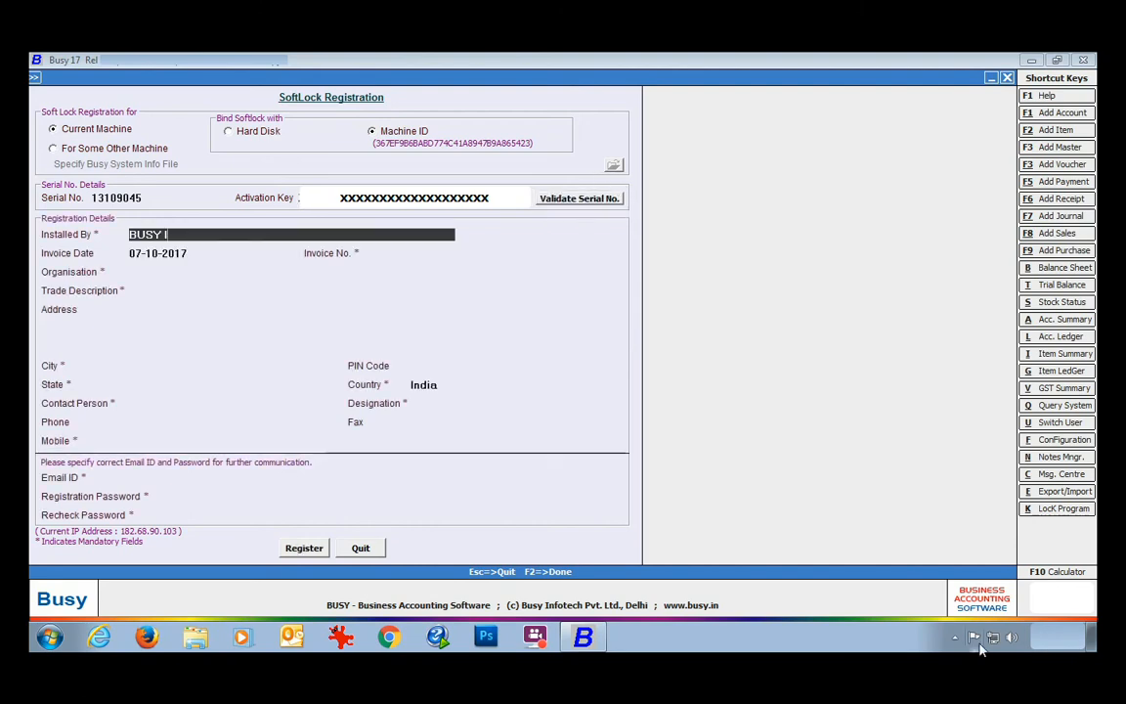
type("nfotech Pvt. Ltd.")
key("Return")
key("Return")
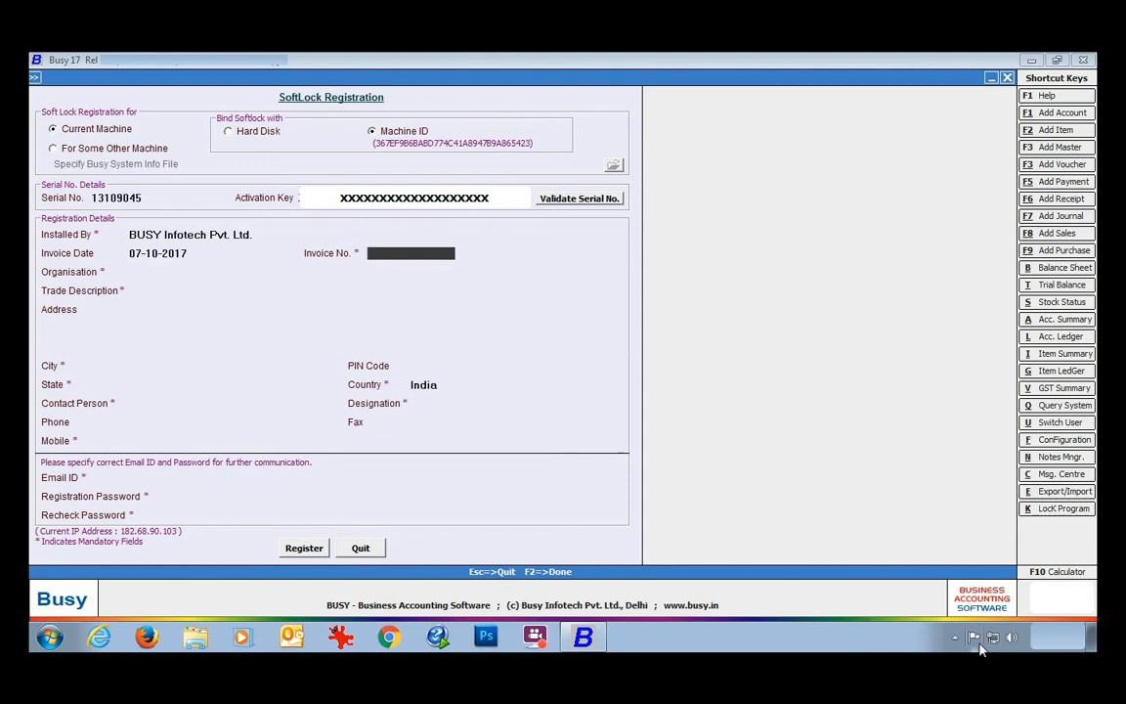
type("001")
key("Return")
type("Mittal Traders")
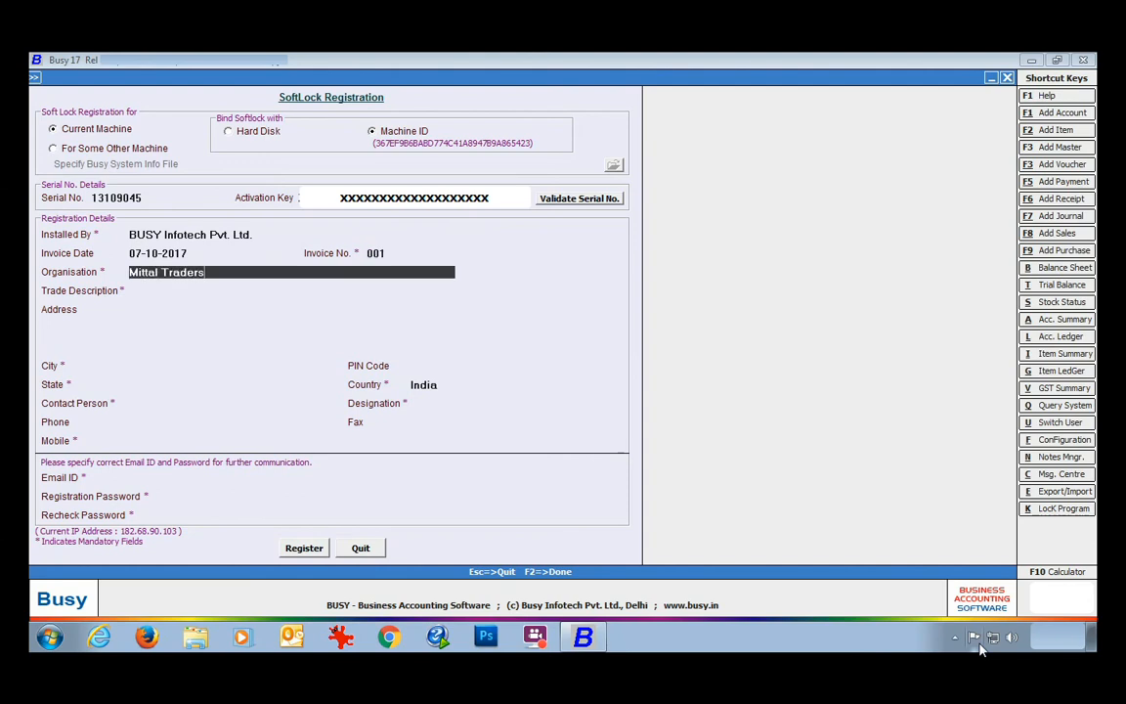
key("Return")
type("Trading")
key("Return")
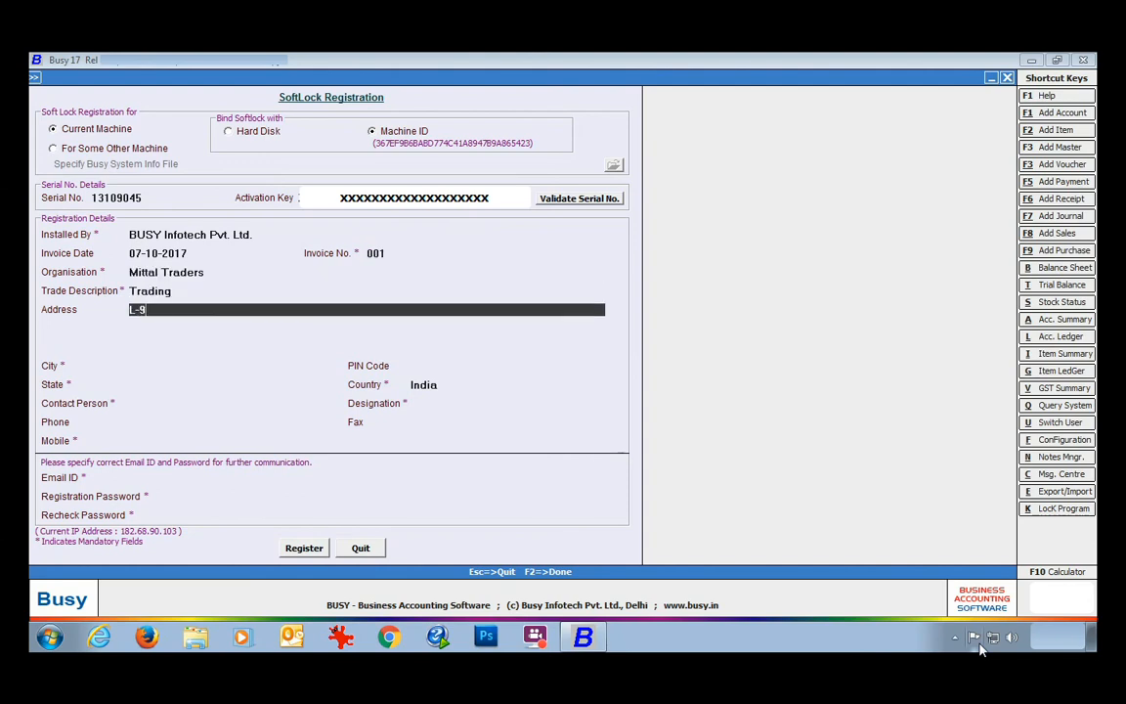
key("Return")
type("Bawana")
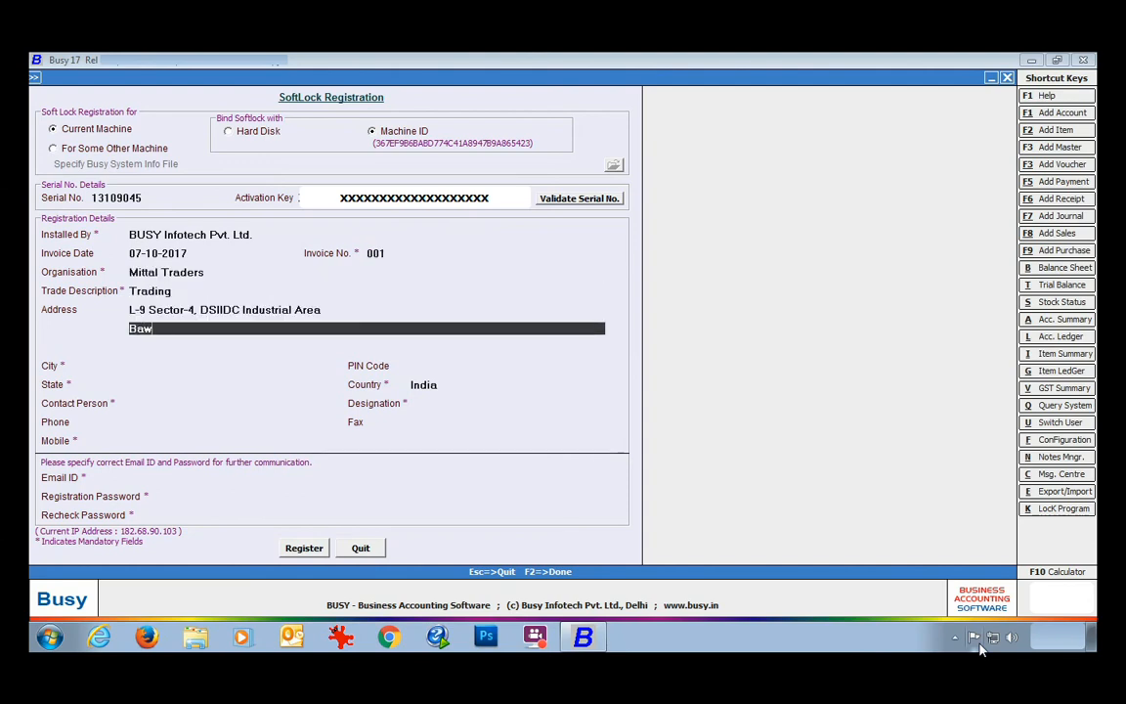
key("Return")
key("Return")
type("del")
key("Return")
type("110039")
key("Return")
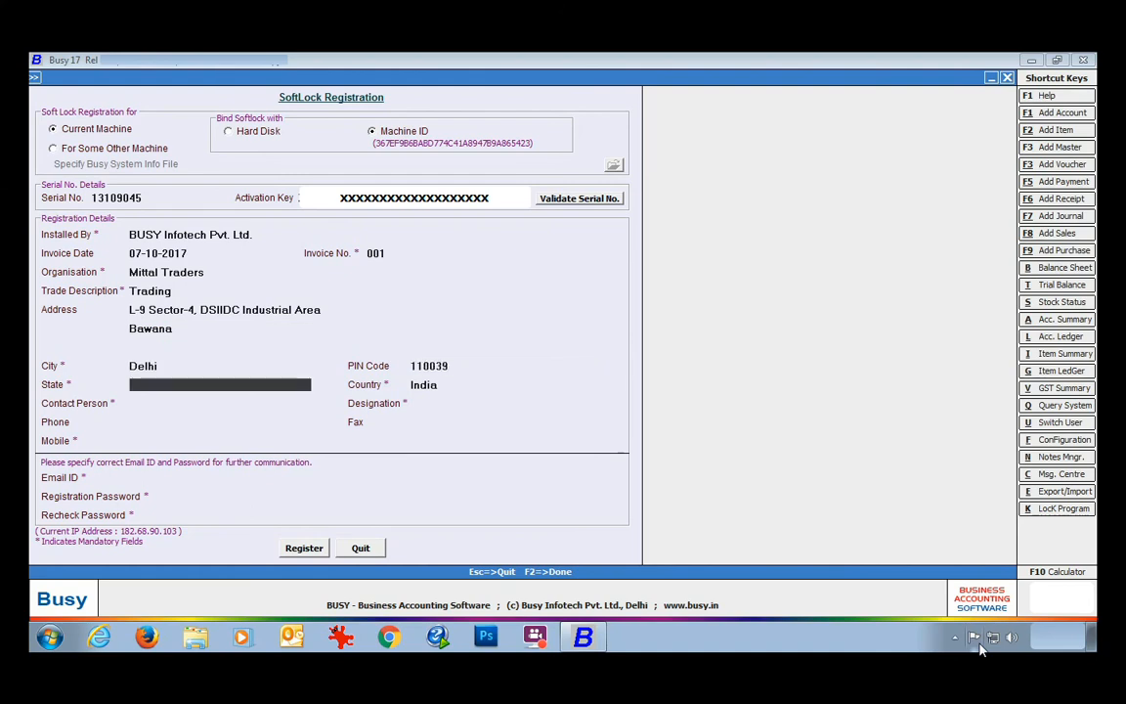
type("delh")
Fill in the contact person's name, designation Prop., and the phone and mobile numbers.
key("Return")
key("Return")
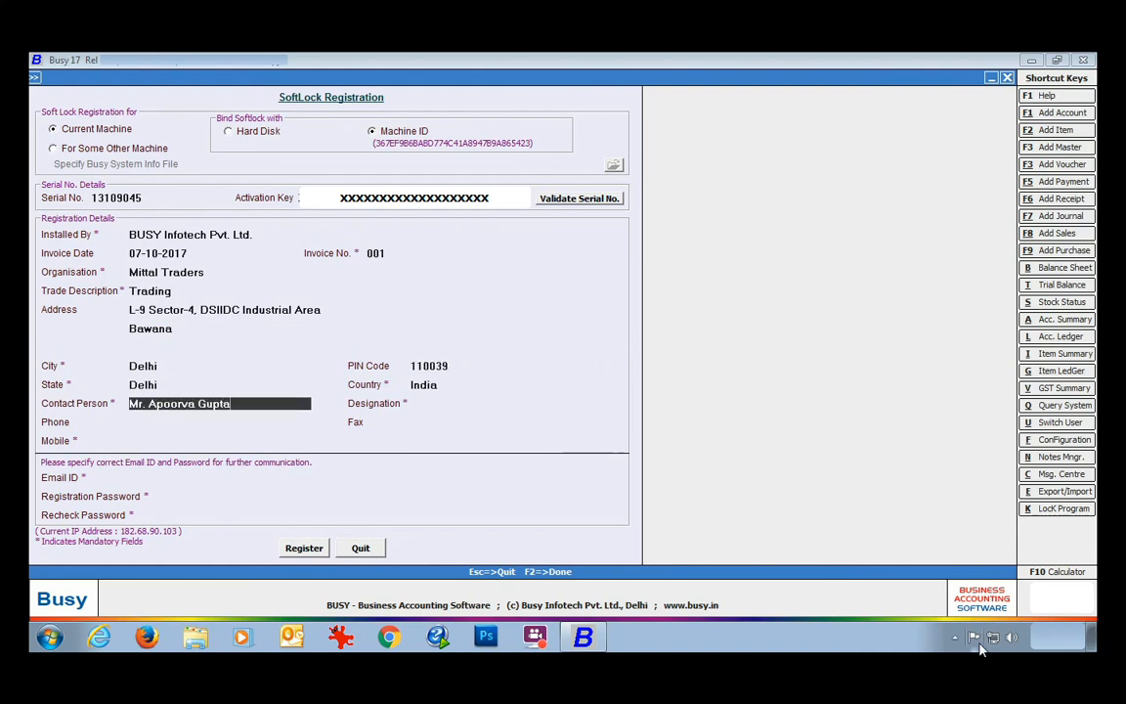
key("Return")
type("Prop.")
key("Return")
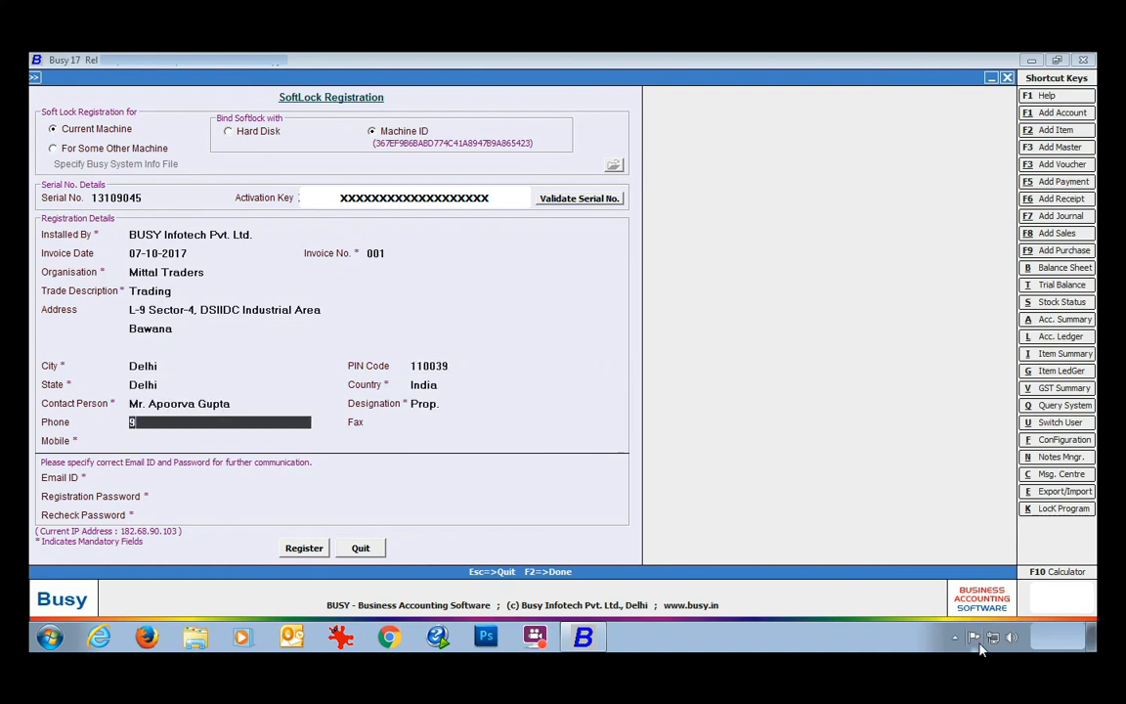
key("Return")
key("Return")
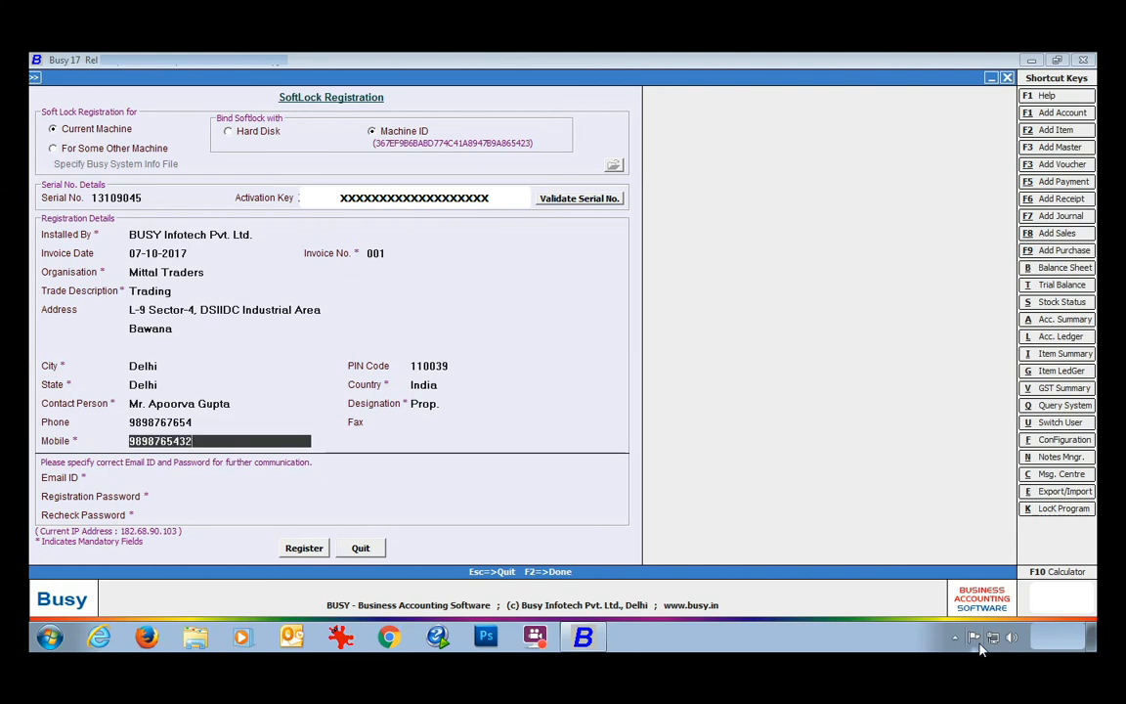
key("Return")
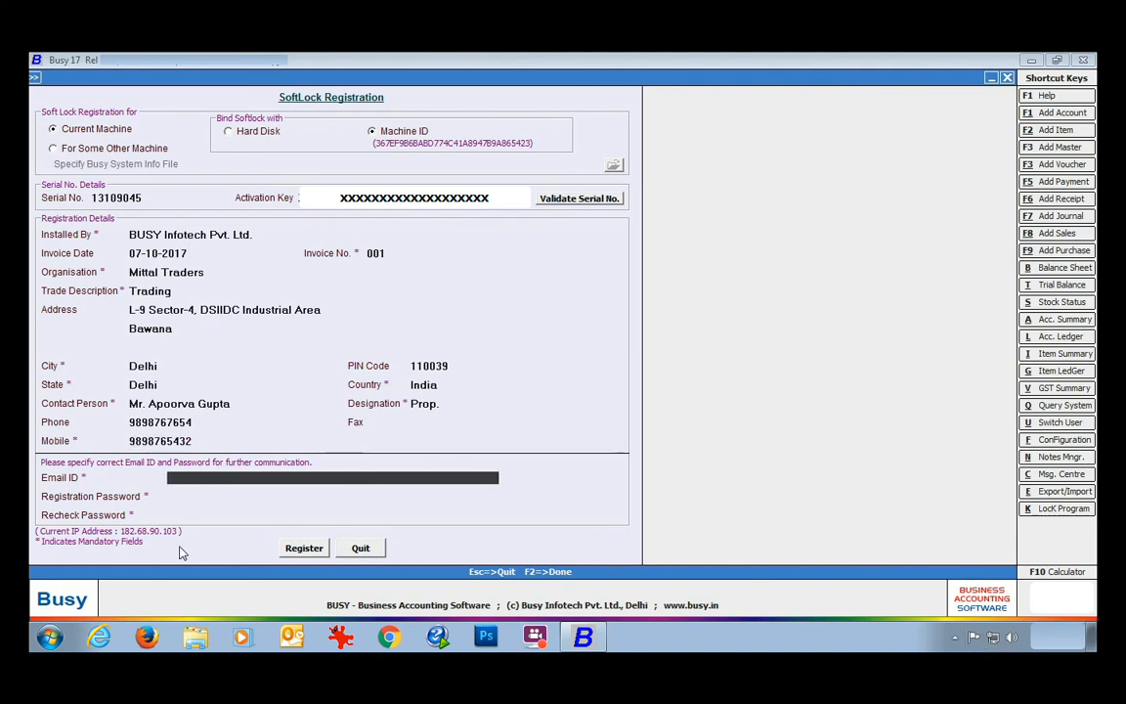
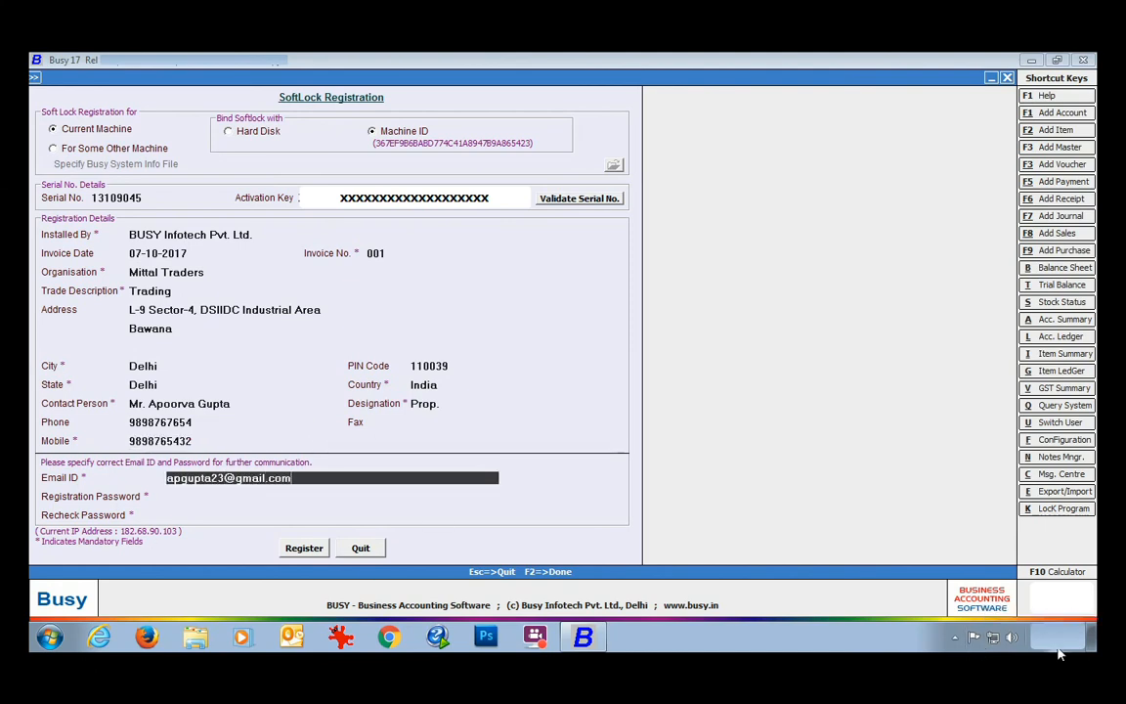
Enter the contact's e-mail and the account password, then submit the registration.
key("Return")
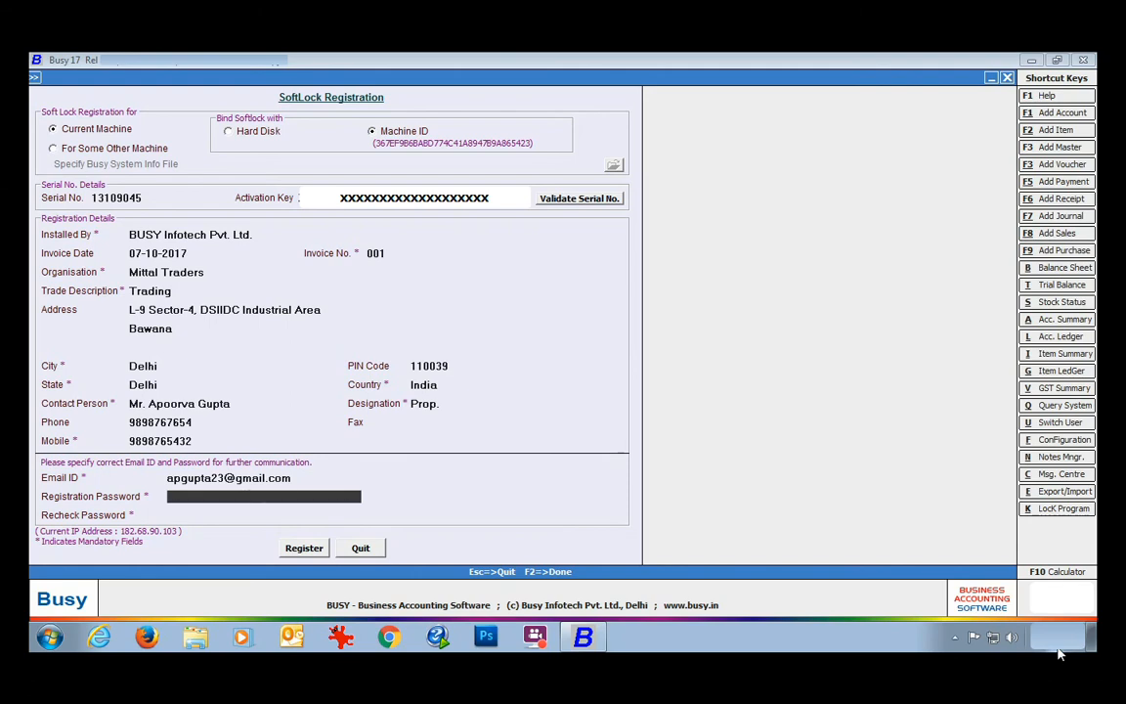
type("********")
key("Return")
type("********")
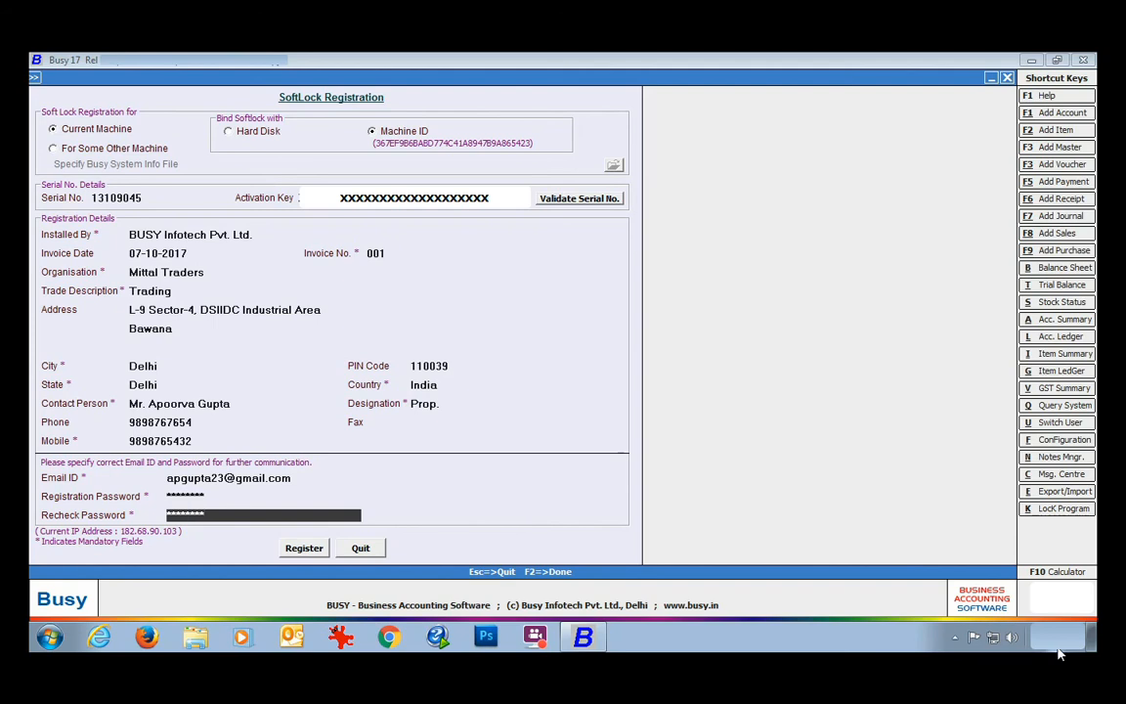
left_click(307, 550)
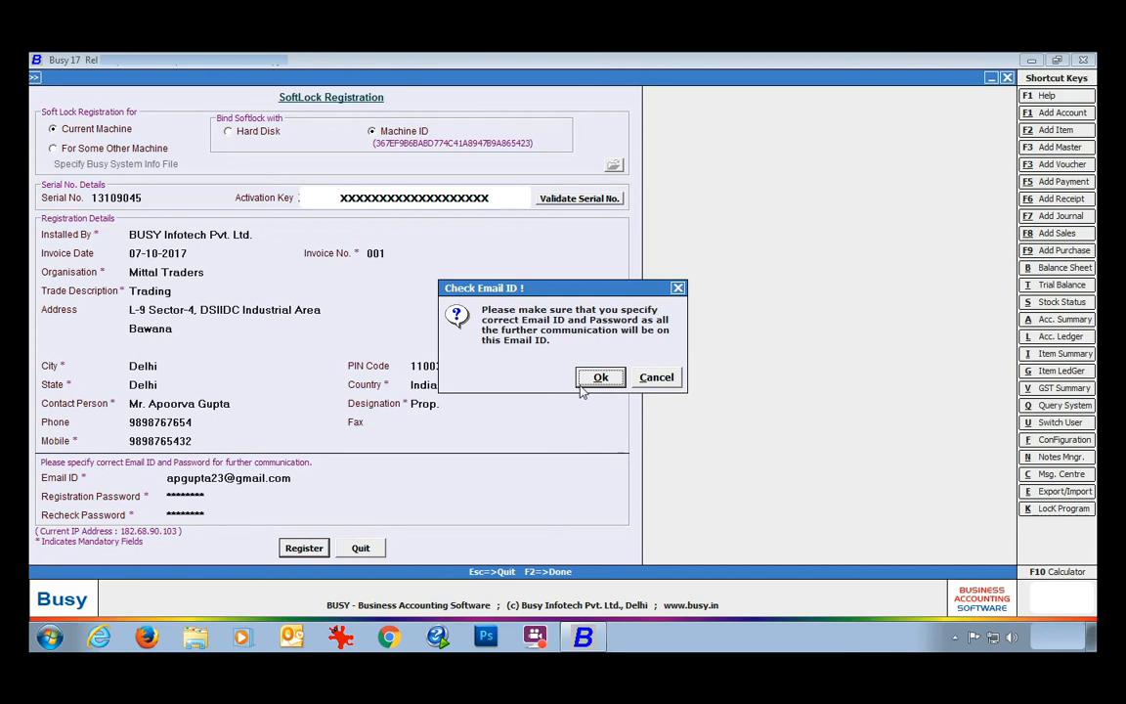
Confirm the e-mail check and SoftLock registration, dismiss the success message, and switch to Gmail.
left_click(586, 383)
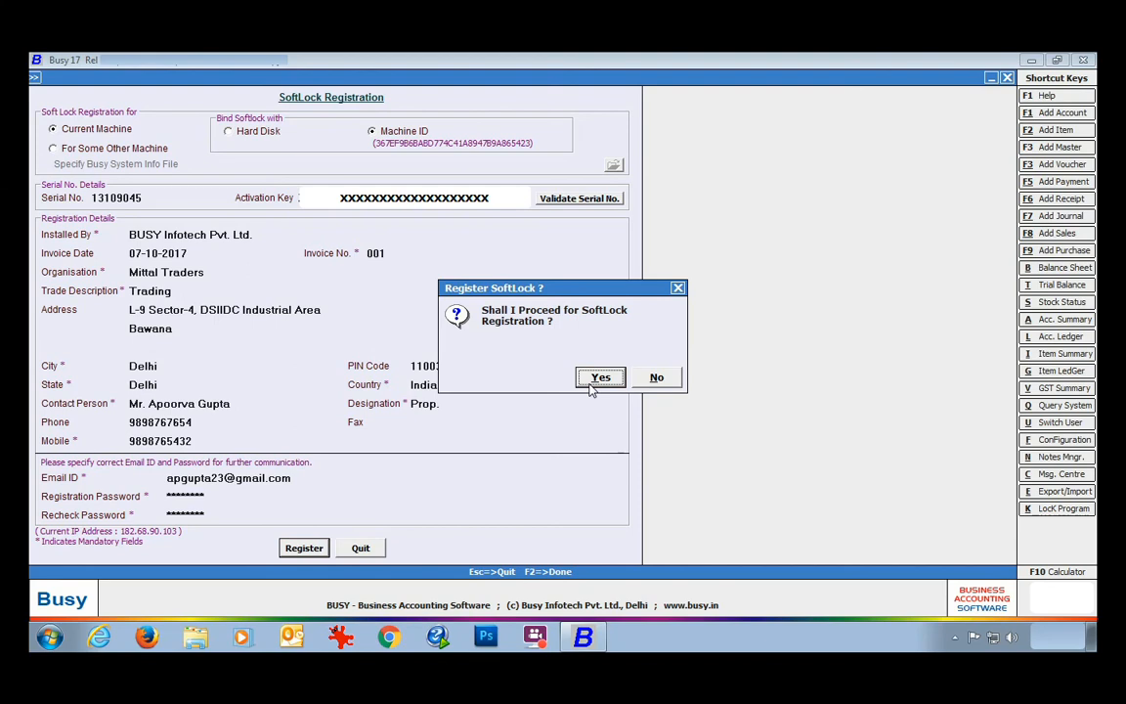
left_click(590, 386)
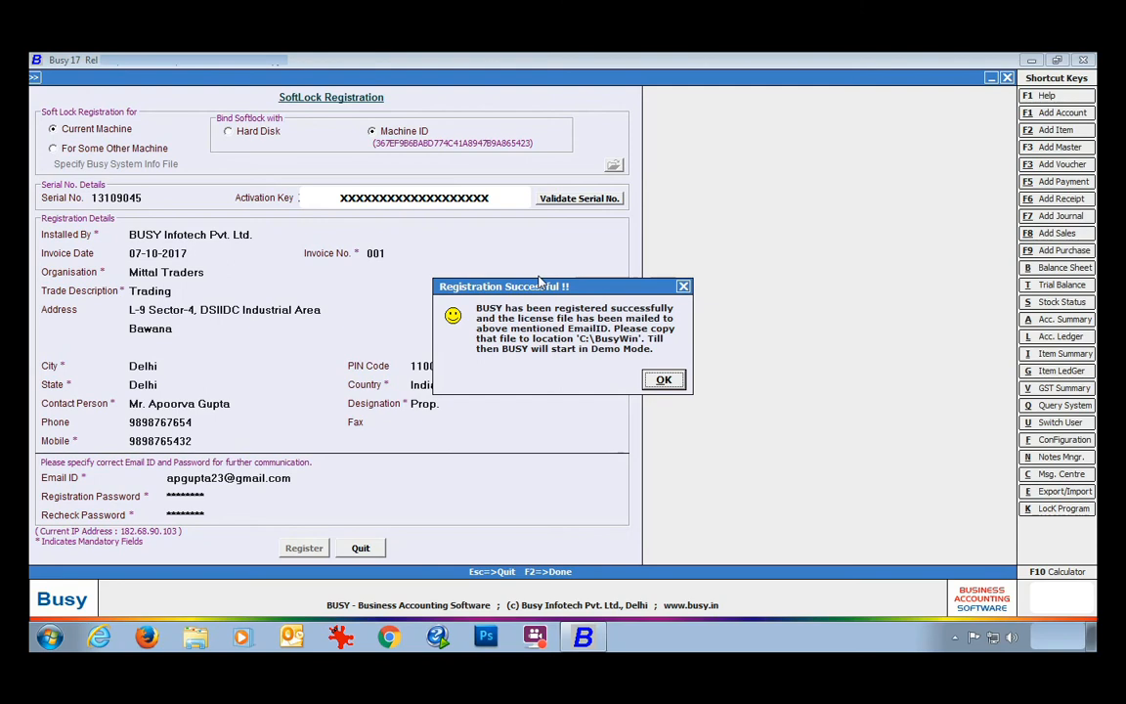
key("Return")
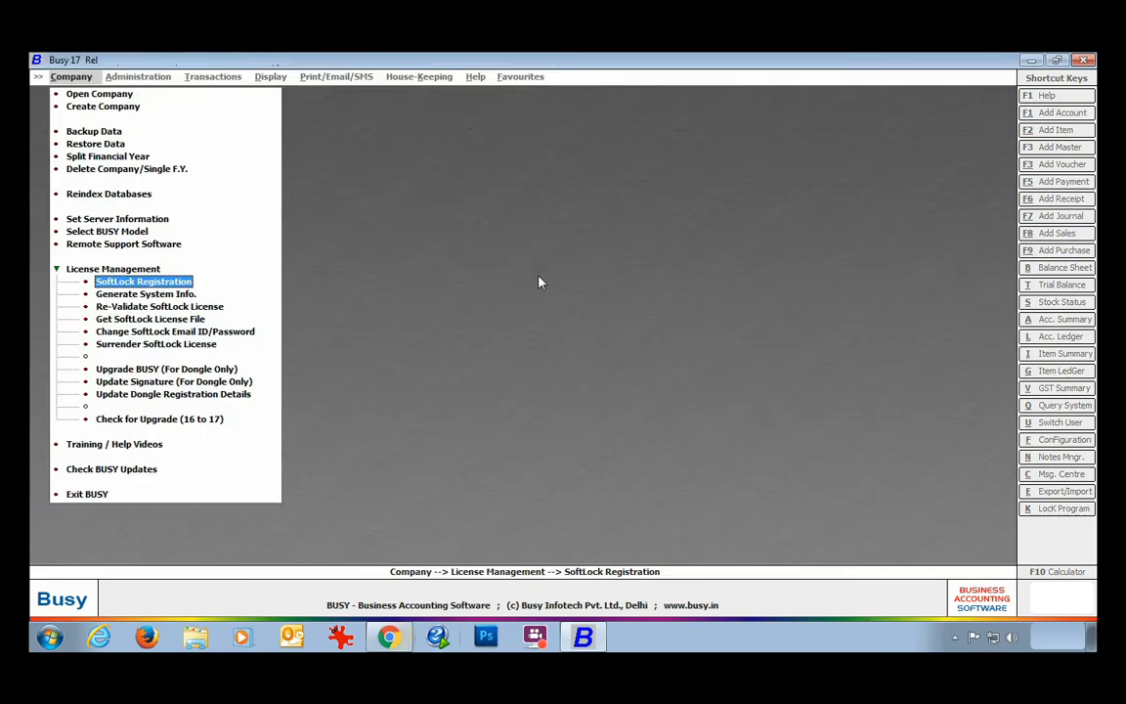
left_click(389, 637)
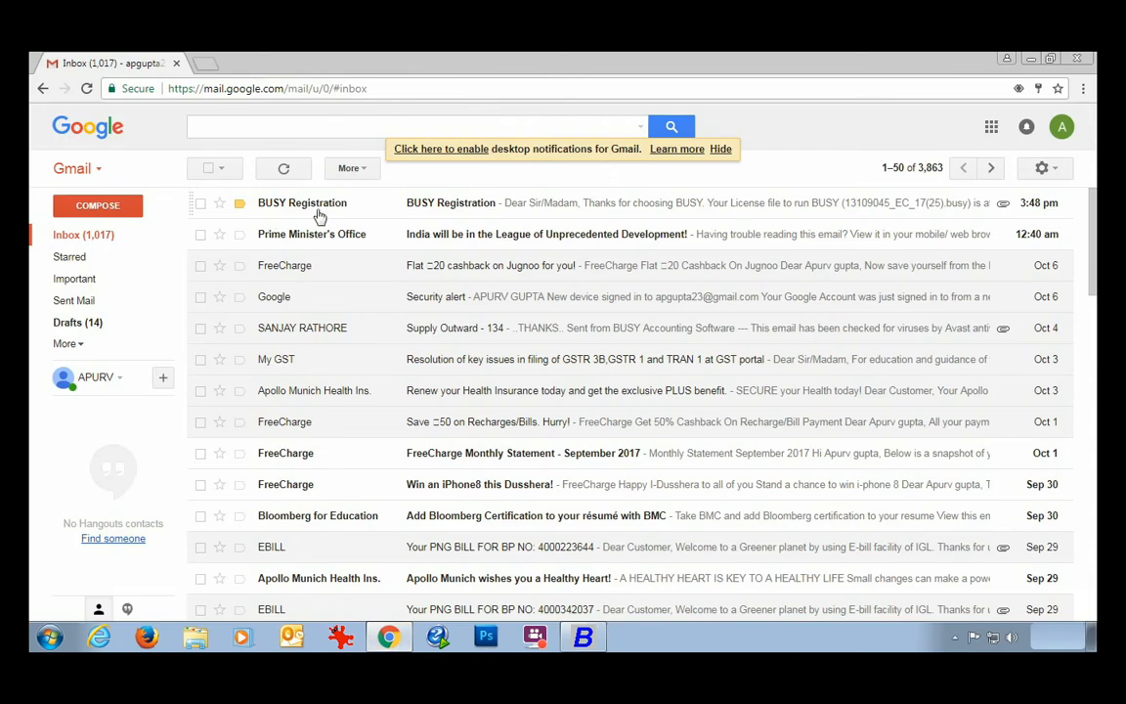
Open the BUSY Registration e-mail and download its attached .busy licence file.
left_click(459, 205)
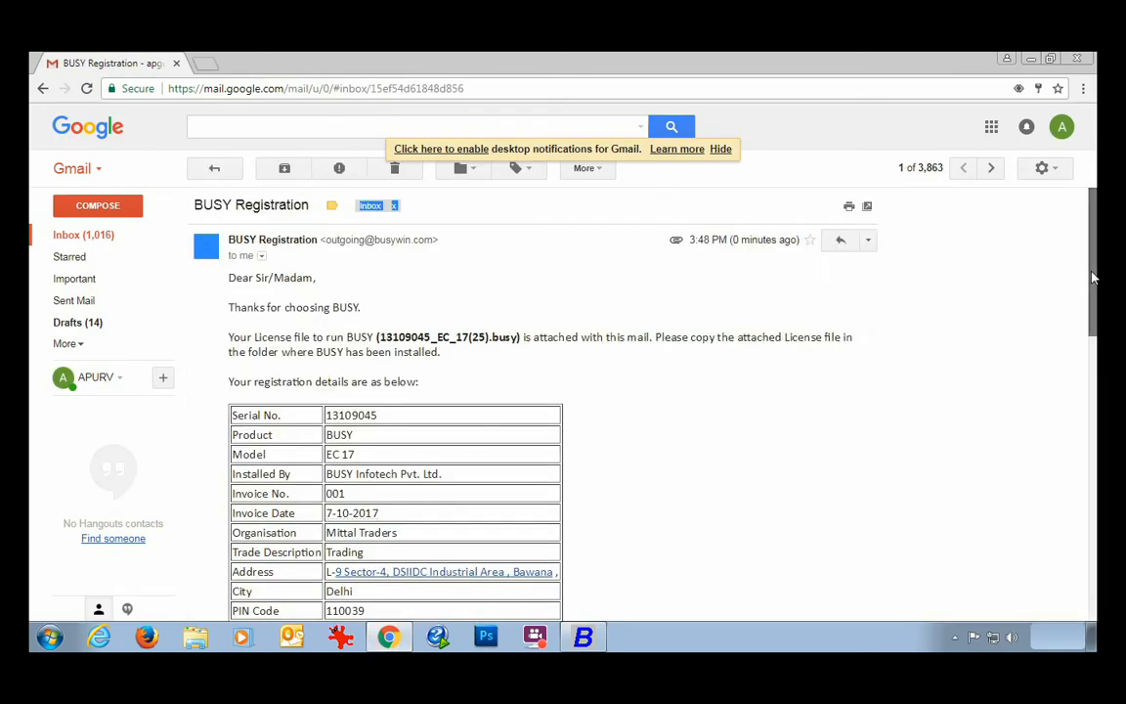
scroll(1093, 278, "down", 2)
left_click_drag(1086, 291, 1087, 498)
mouse_move(282, 470)
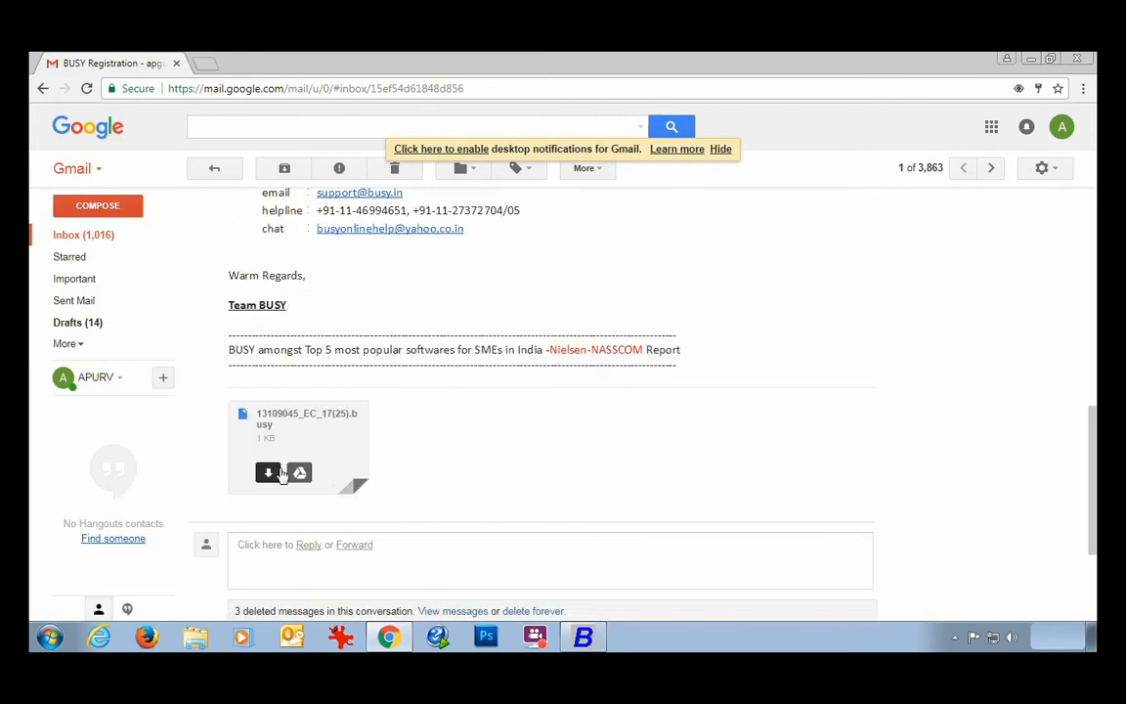
left_click(268, 473)
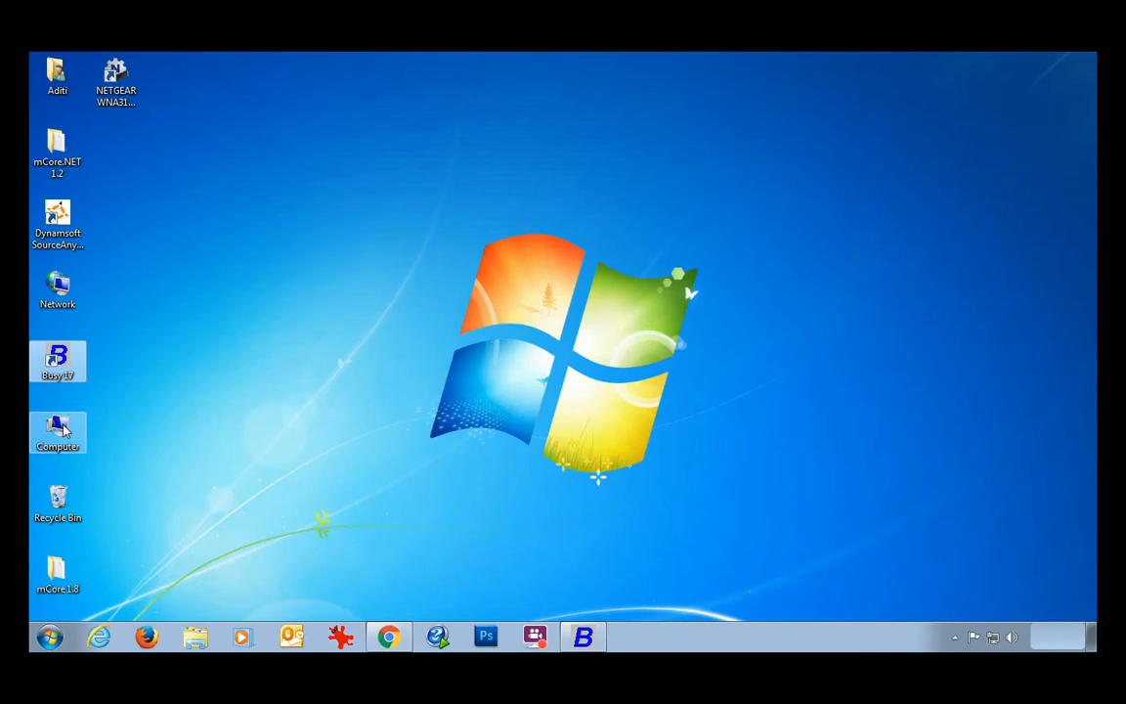
Copy the downloaded .busy licence file from Downloads into C:\BusyWin, then close Explorer.
double_click(58, 430)
left_click(423, 234)
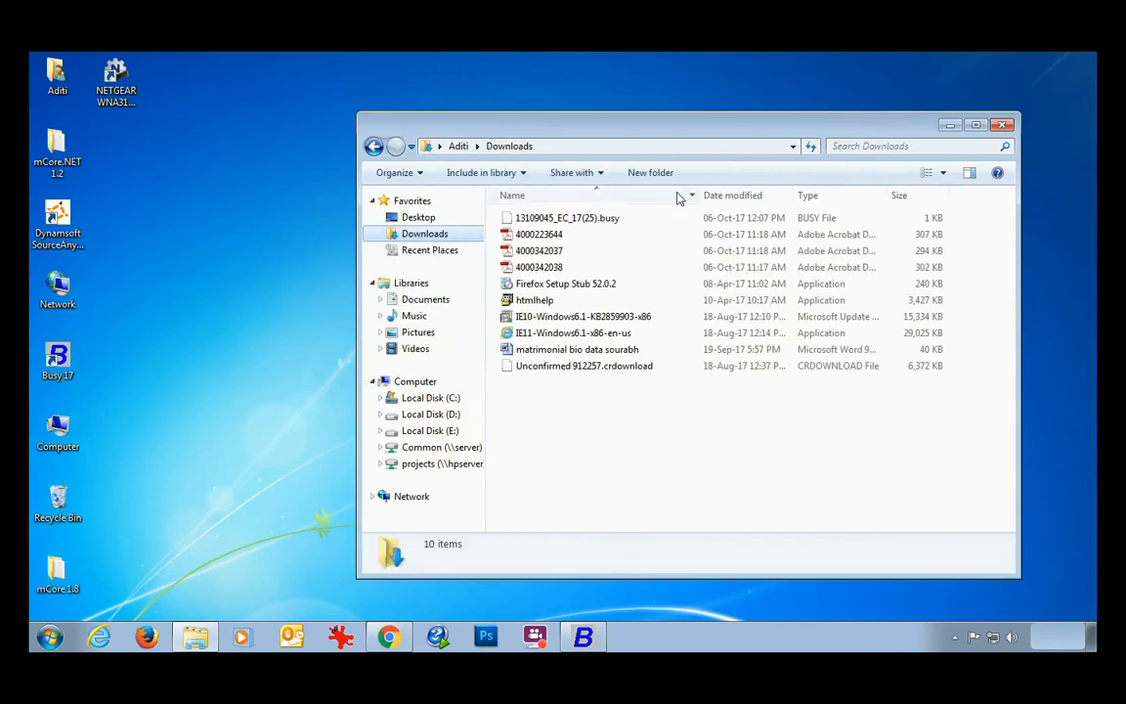
right_click(519, 218)
left_click(551, 415)
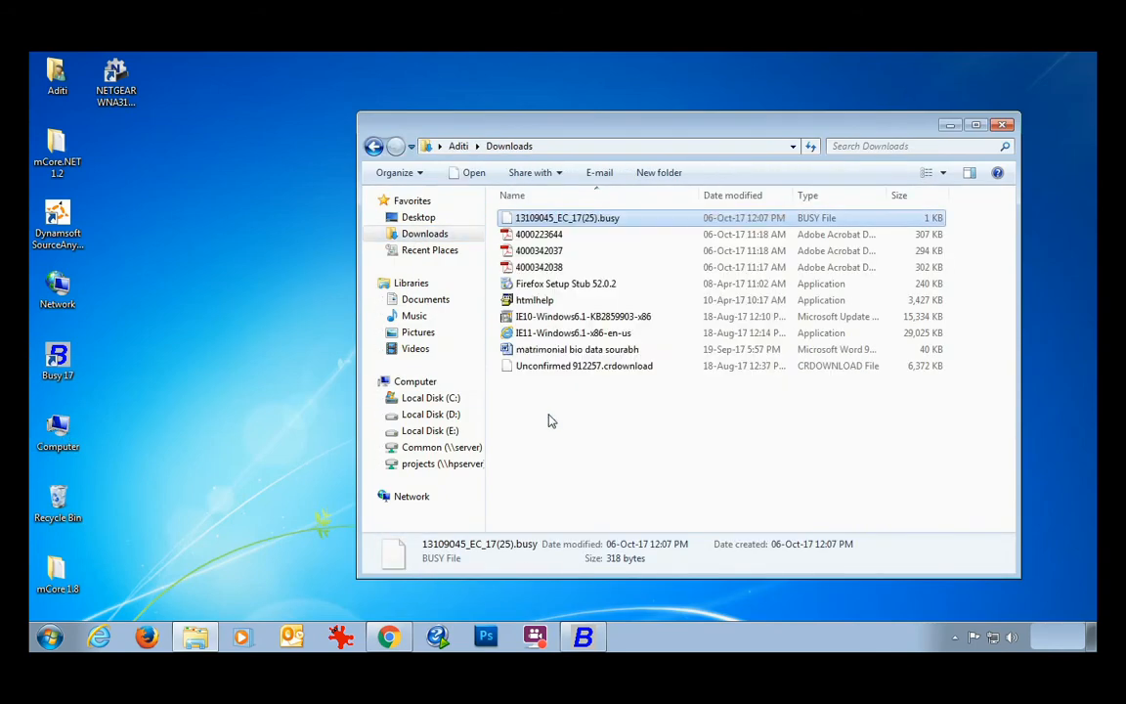
left_click(415, 400)
double_click(547, 221)
right_click(934, 224)
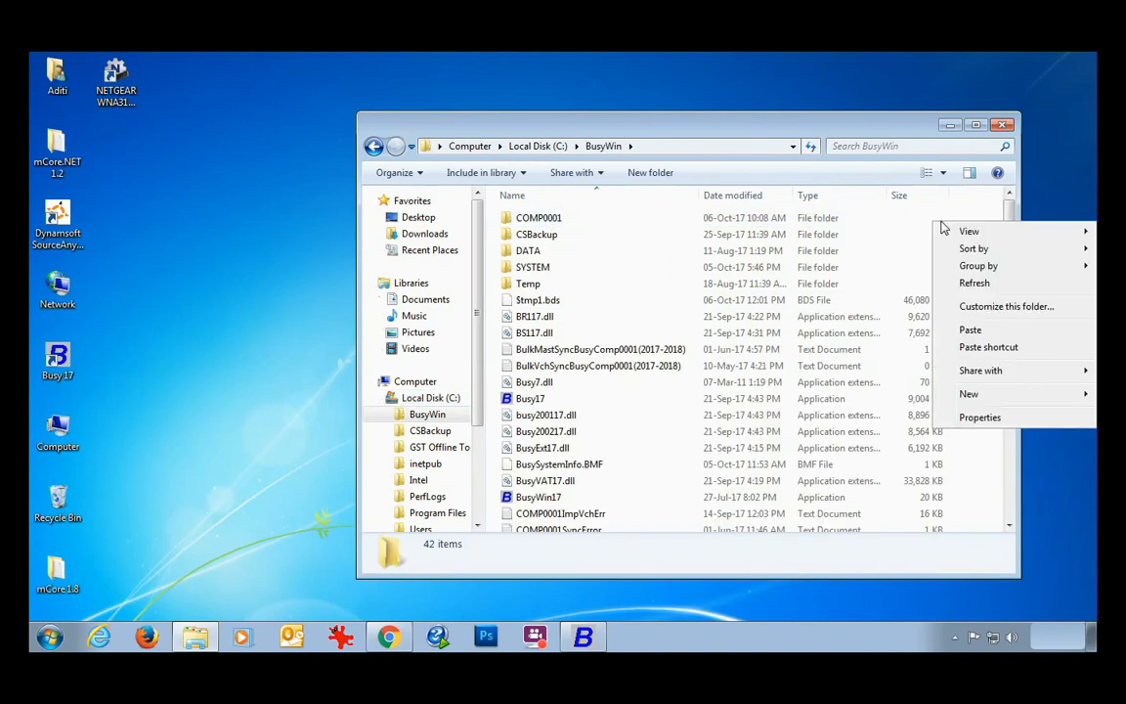
left_click(967, 330)
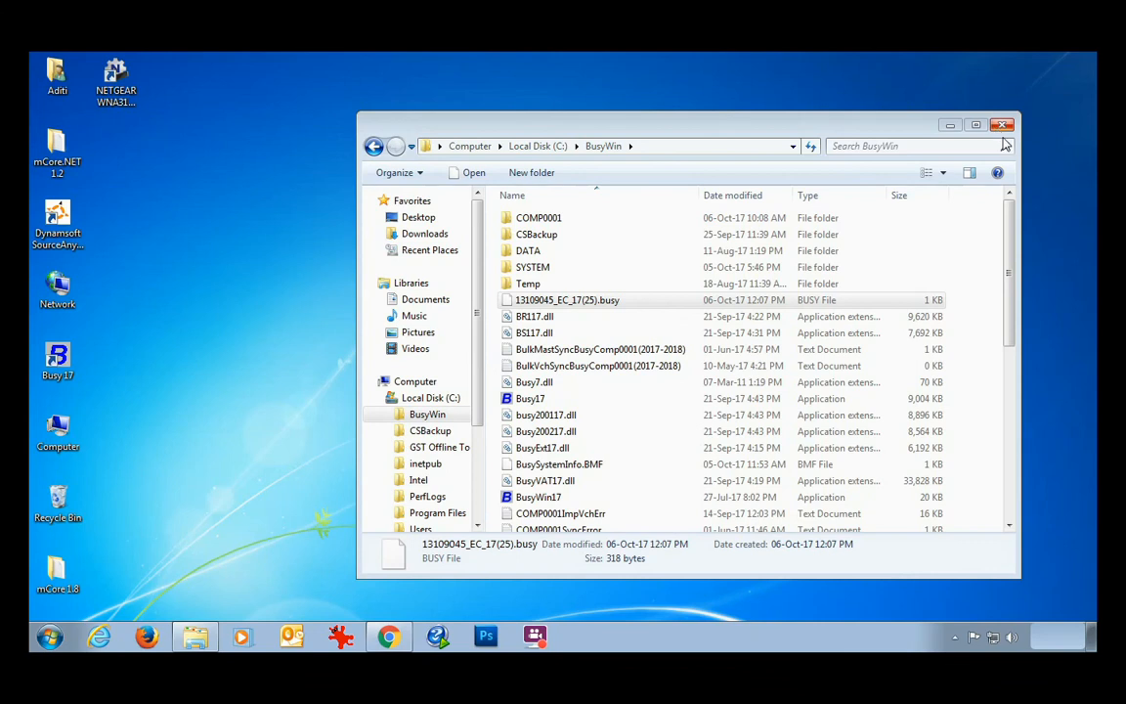
left_click(1001, 126)
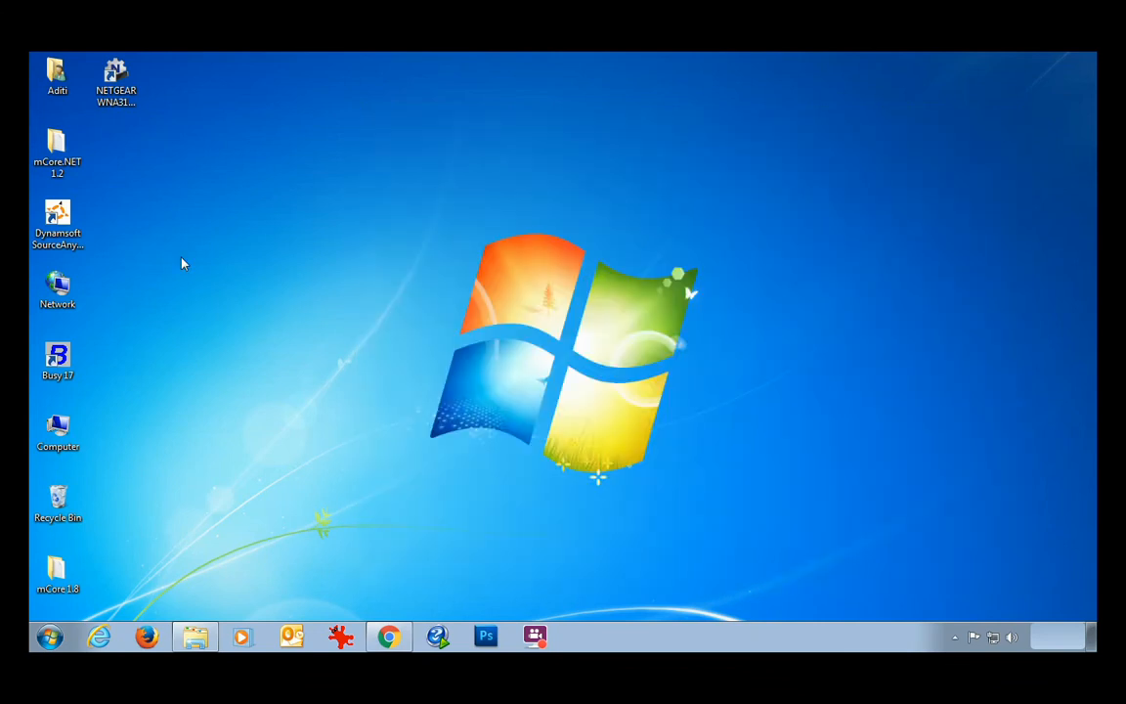
Launch Busy 17 and acknowledge the valid SoftLock in Client Server Mode (Enterprise Edition, 25 Counts).
double_click(66, 376)
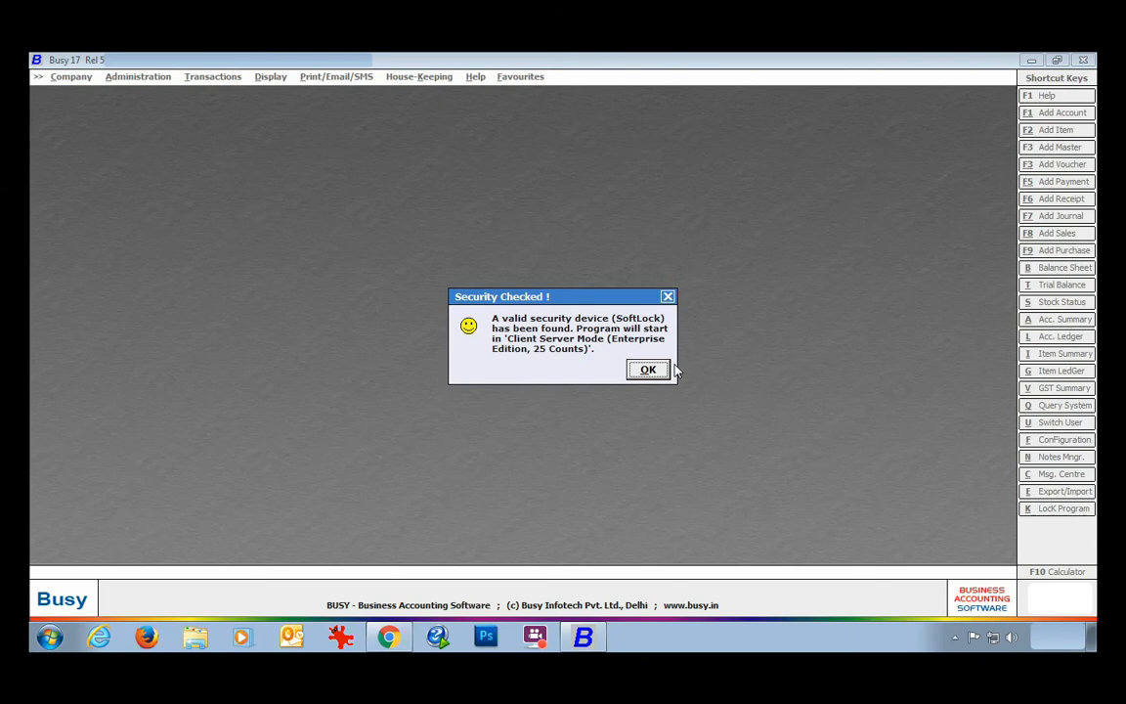
left_click(647, 369)
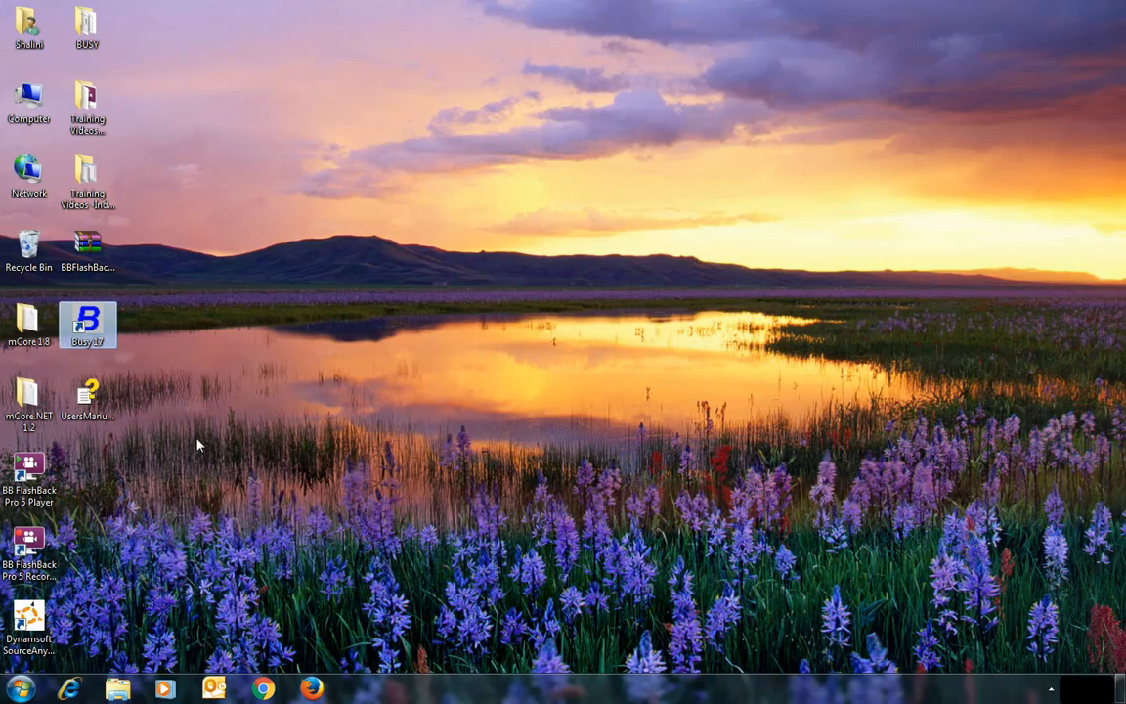
Start Busy 17 in Demo Mode and generate BusySystemInfo.BMF in C:\BusyWin via Generate System Info.
double_click(88, 324)
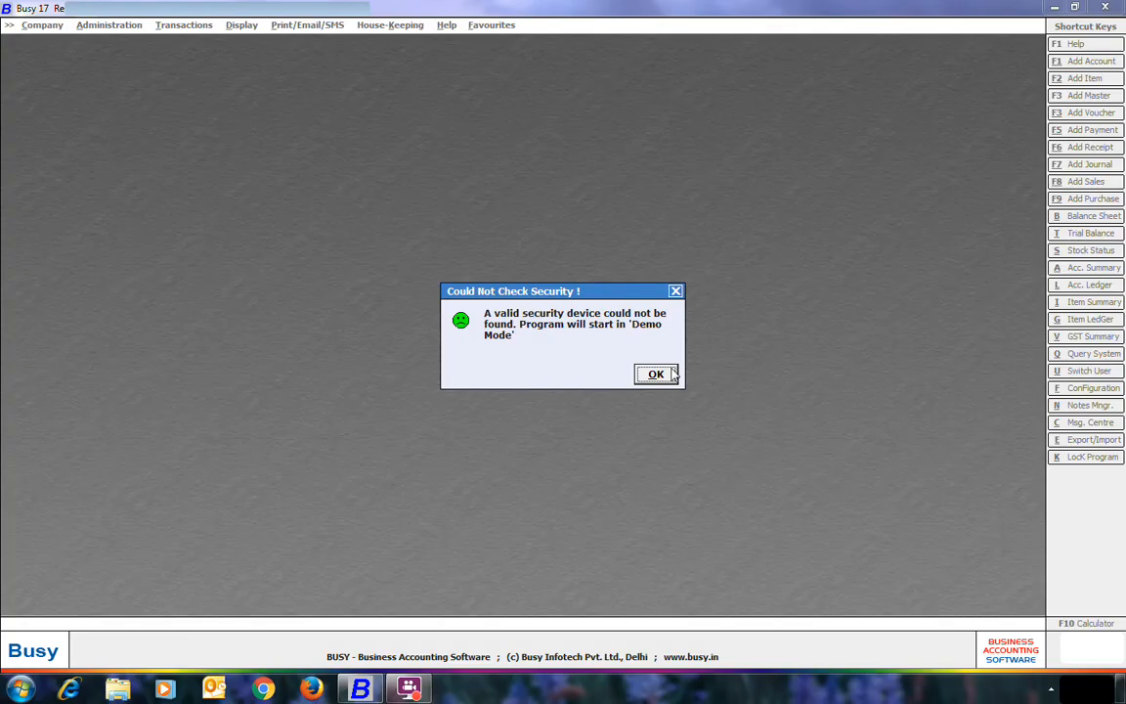
left_click(673, 374)
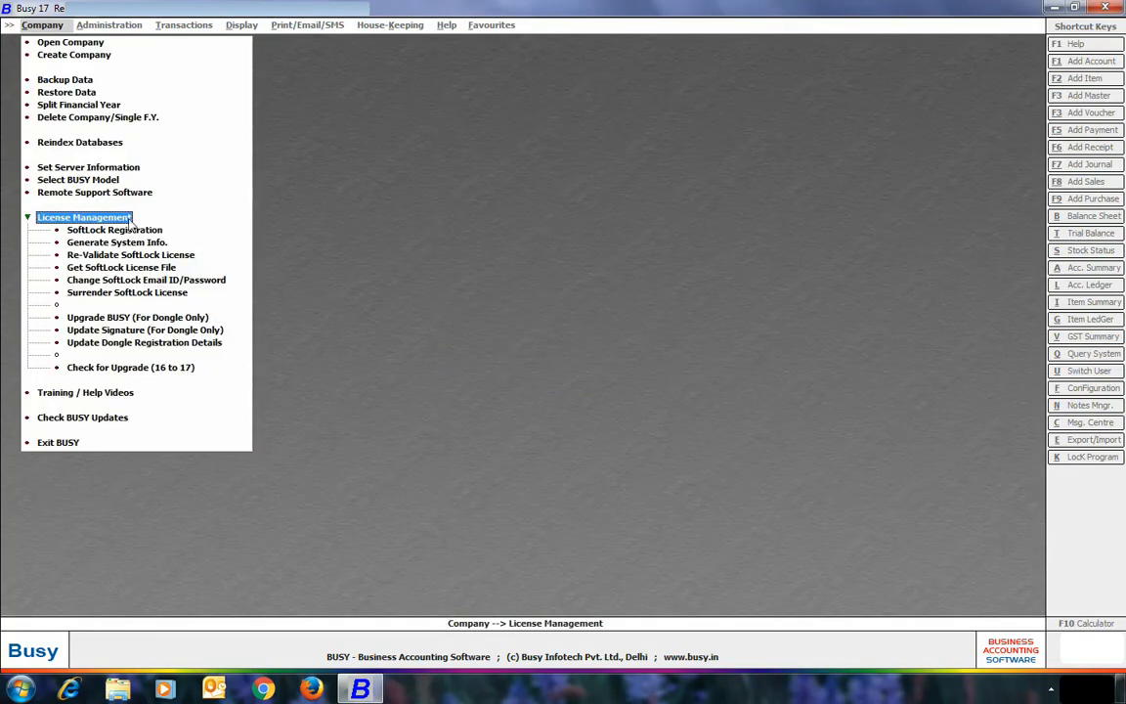
left_click(115, 241)
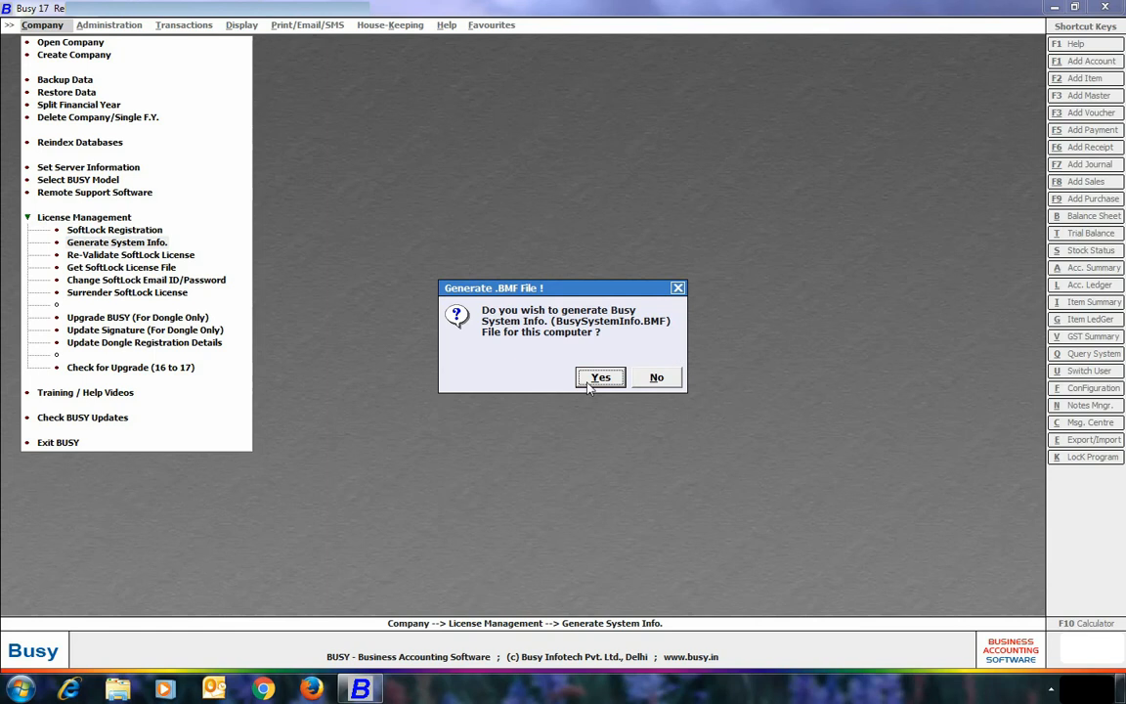
left_click(596, 380)
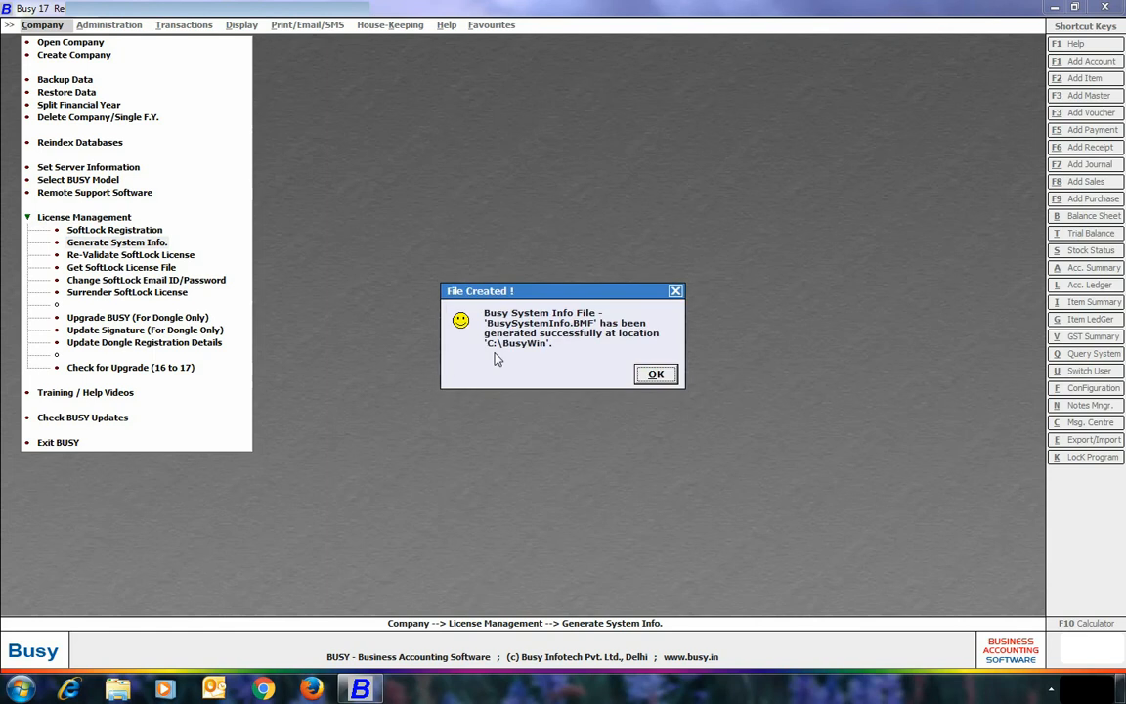
left_click(655, 374)
left_click(1118, 689)
Copy BusySystemInfo.BMF from C:\BusyWin and bring Busy 17 back to the front.
double_click(34, 101)
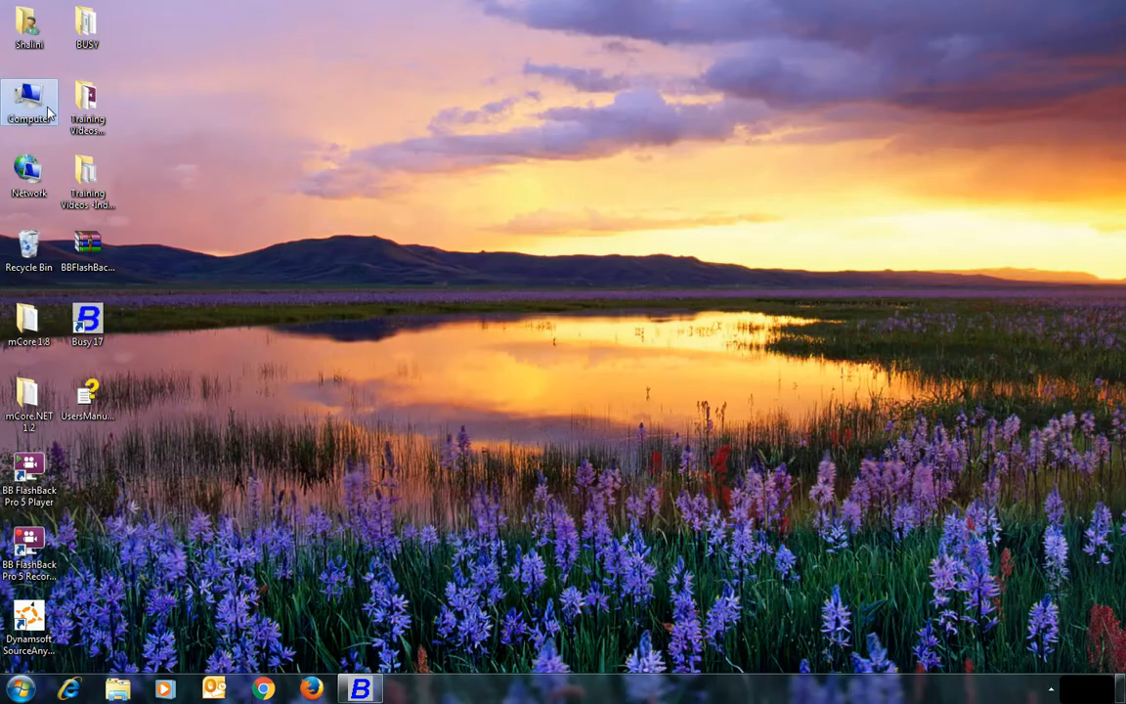
double_click(227, 120)
double_click(195, 104)
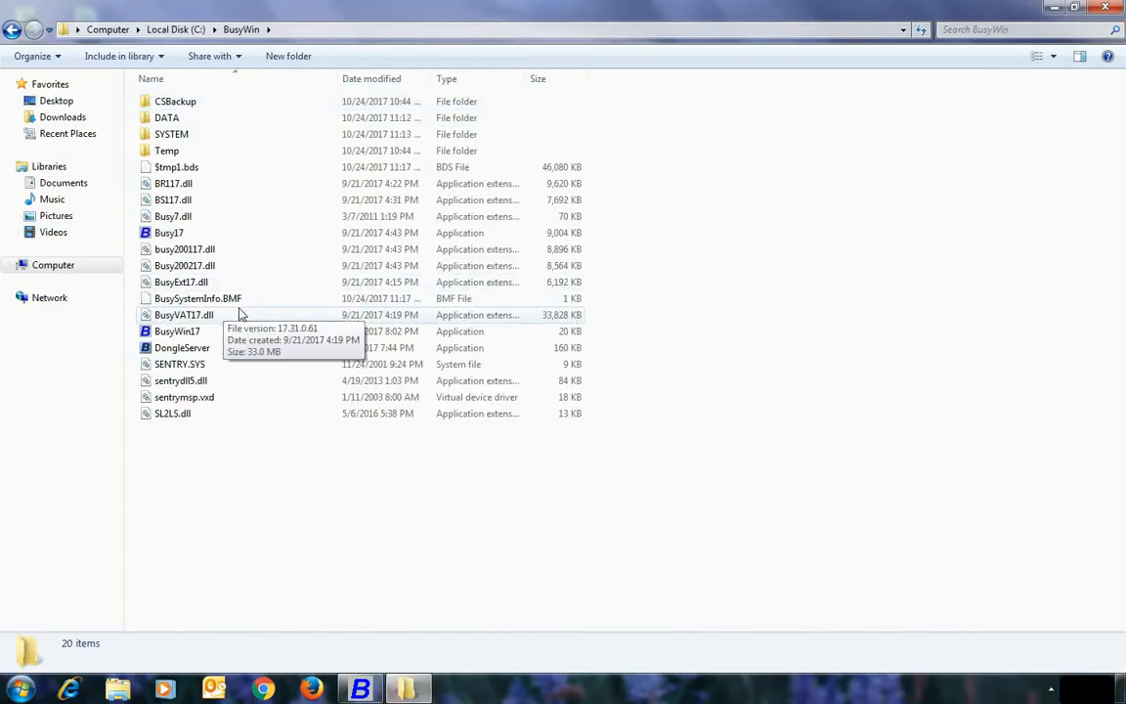
right_click(193, 299)
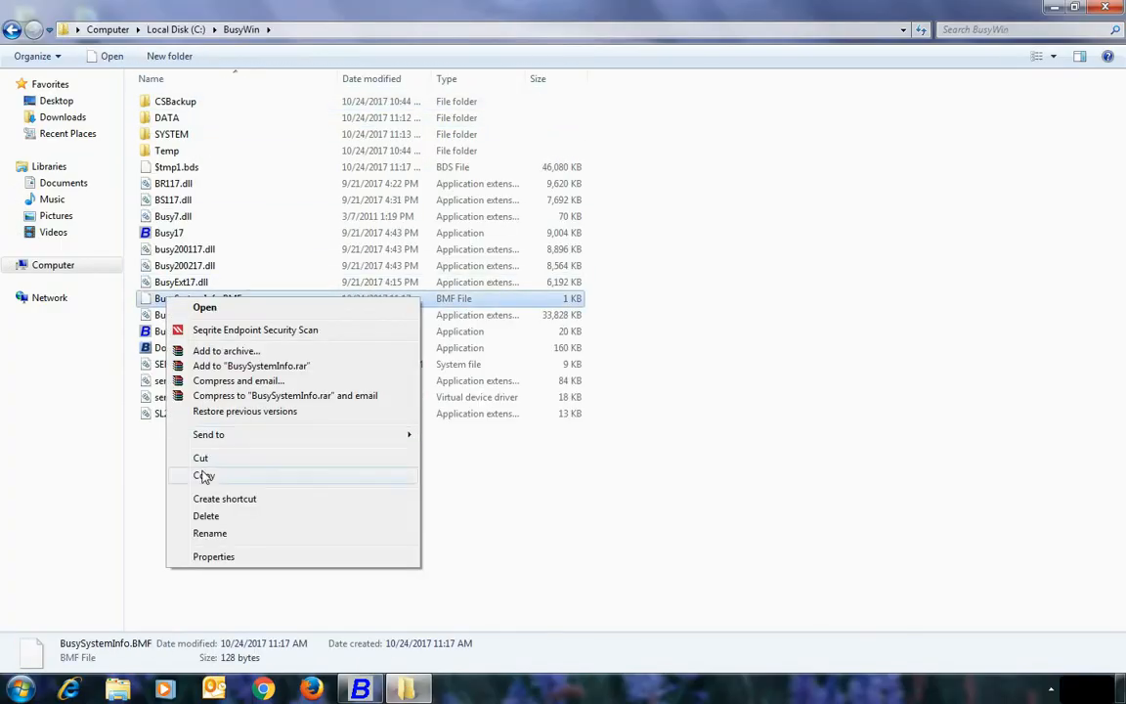
left_click(205, 472)
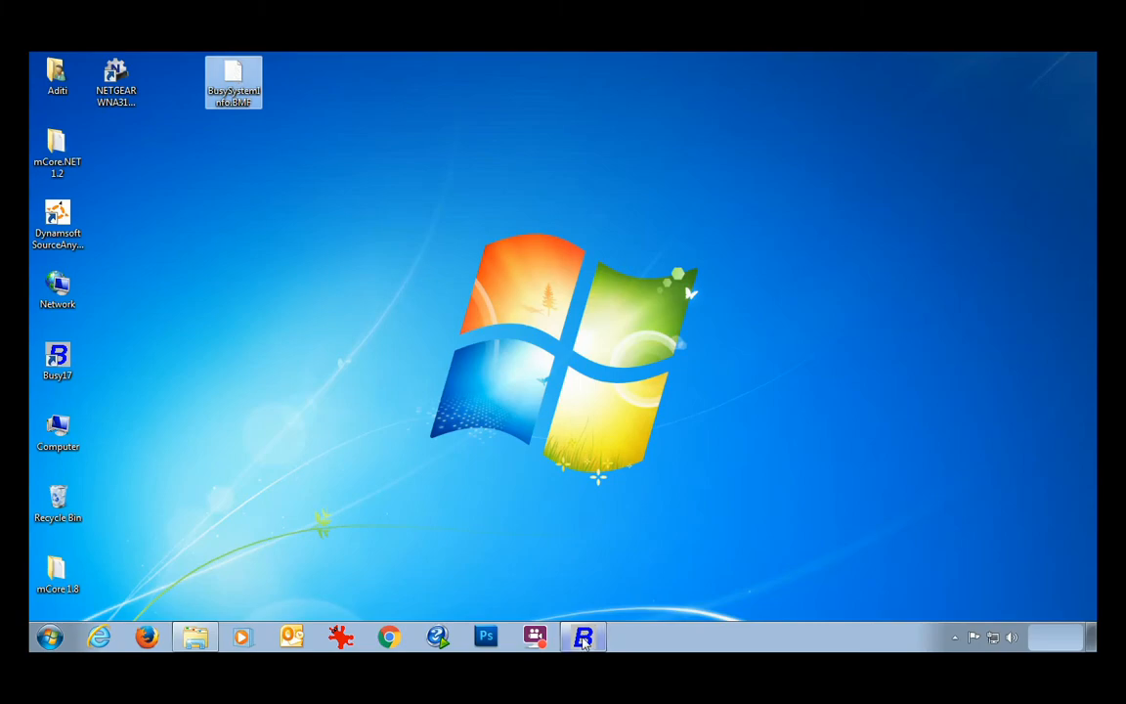
left_click(583, 636)
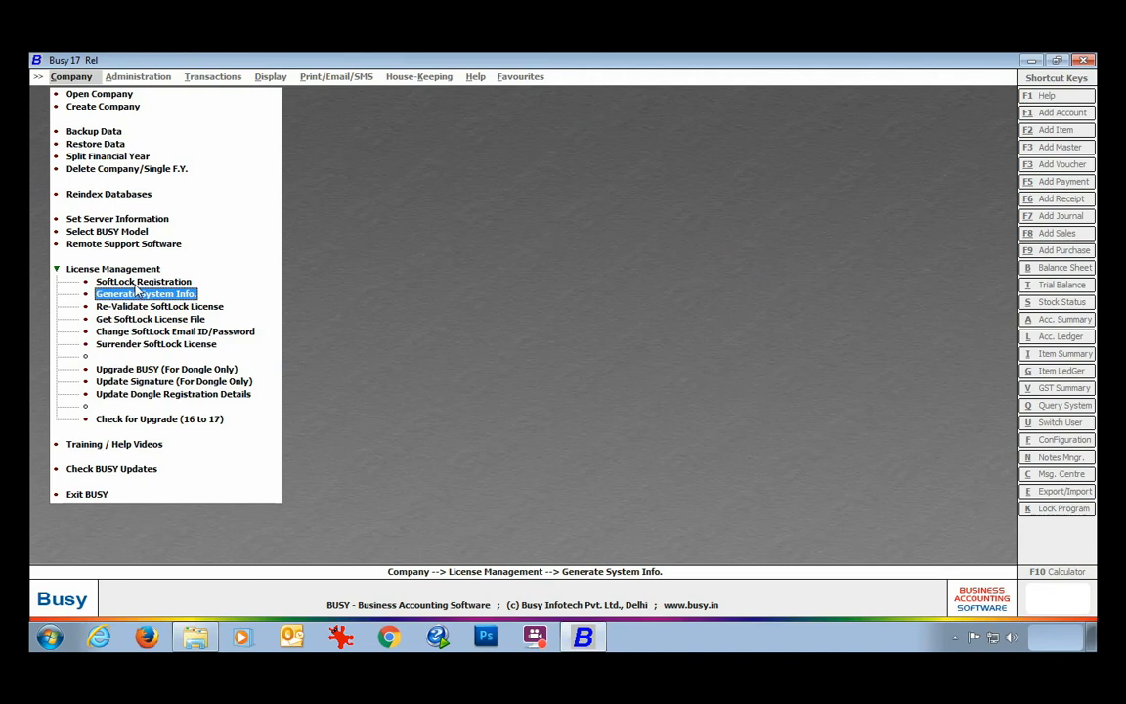
Point the other-machine SoftLock registration at Desktop\BusySystemInfo.BMF, then quit the form.
left_click(135, 282)
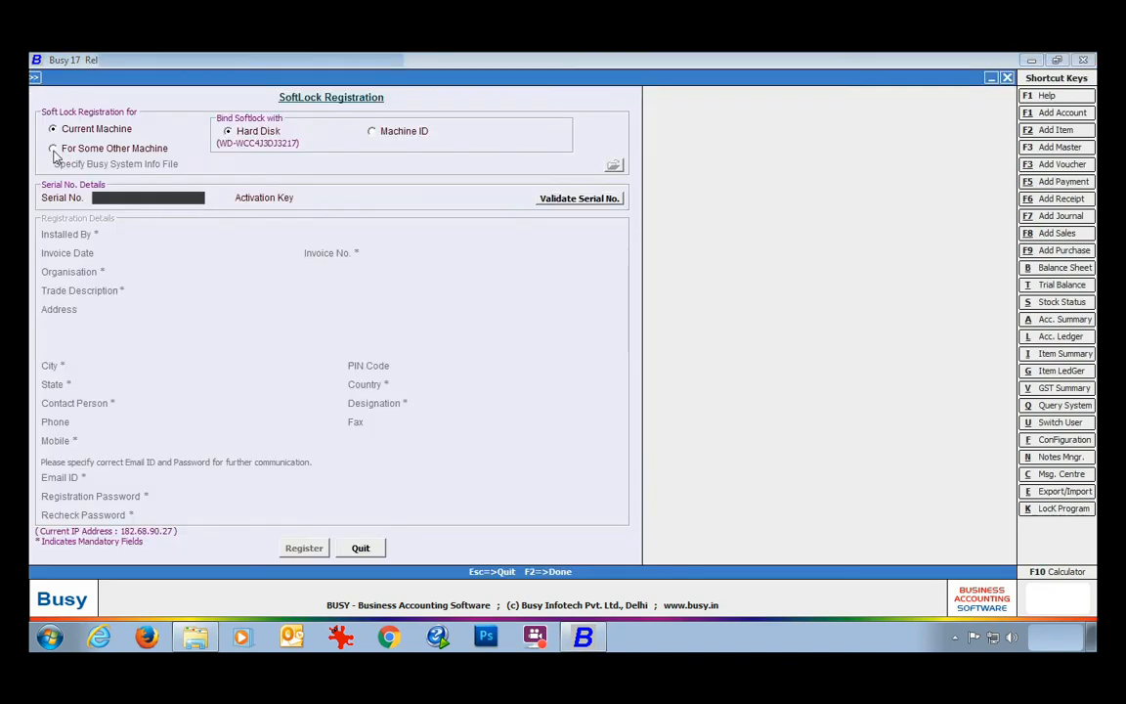
left_click(53, 148)
left_click(613, 165)
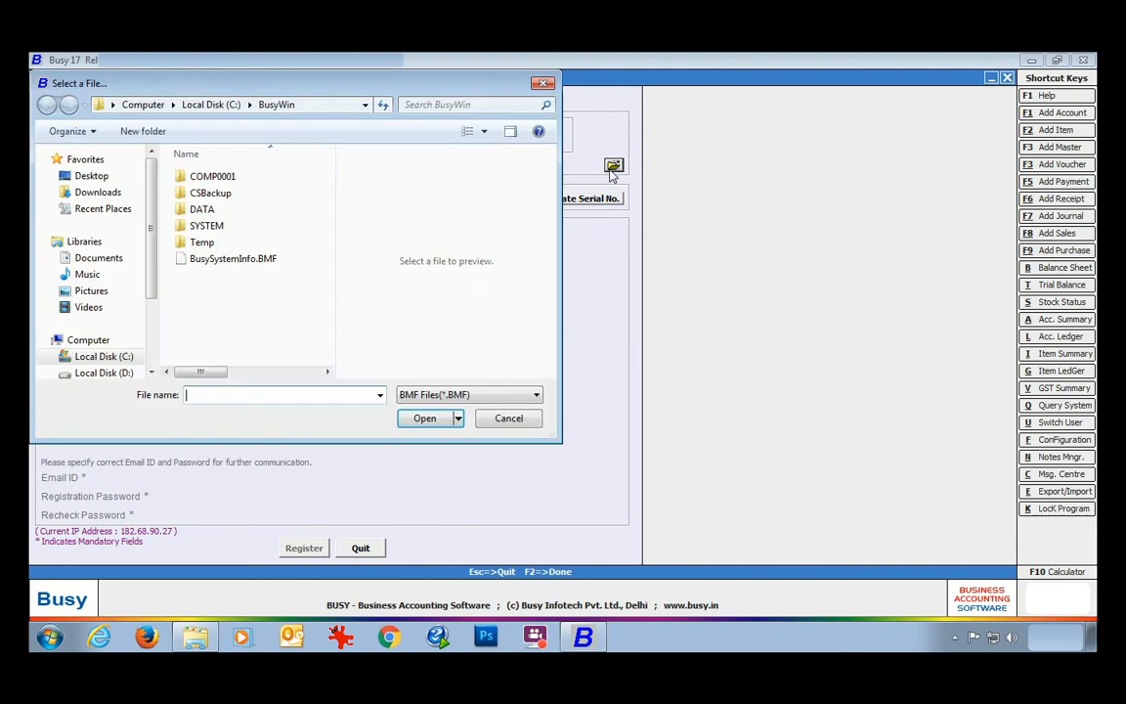
left_click(97, 176)
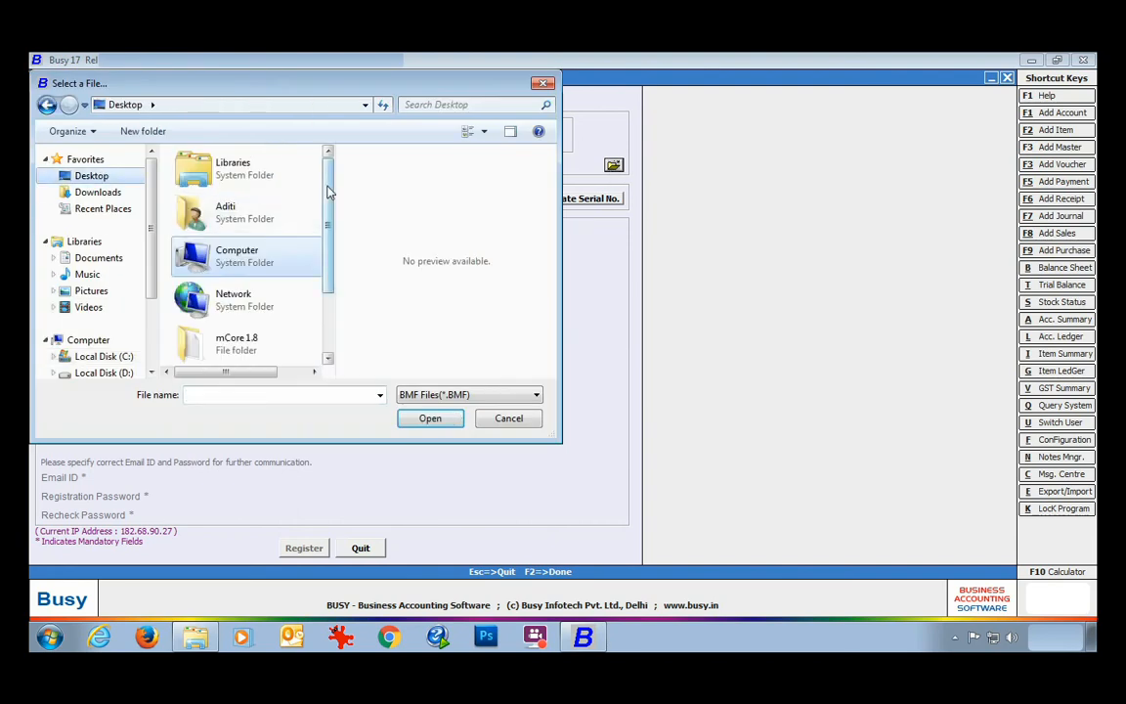
scroll(278, 332, "down", 2)
left_click(244, 337)
left_click(426, 418)
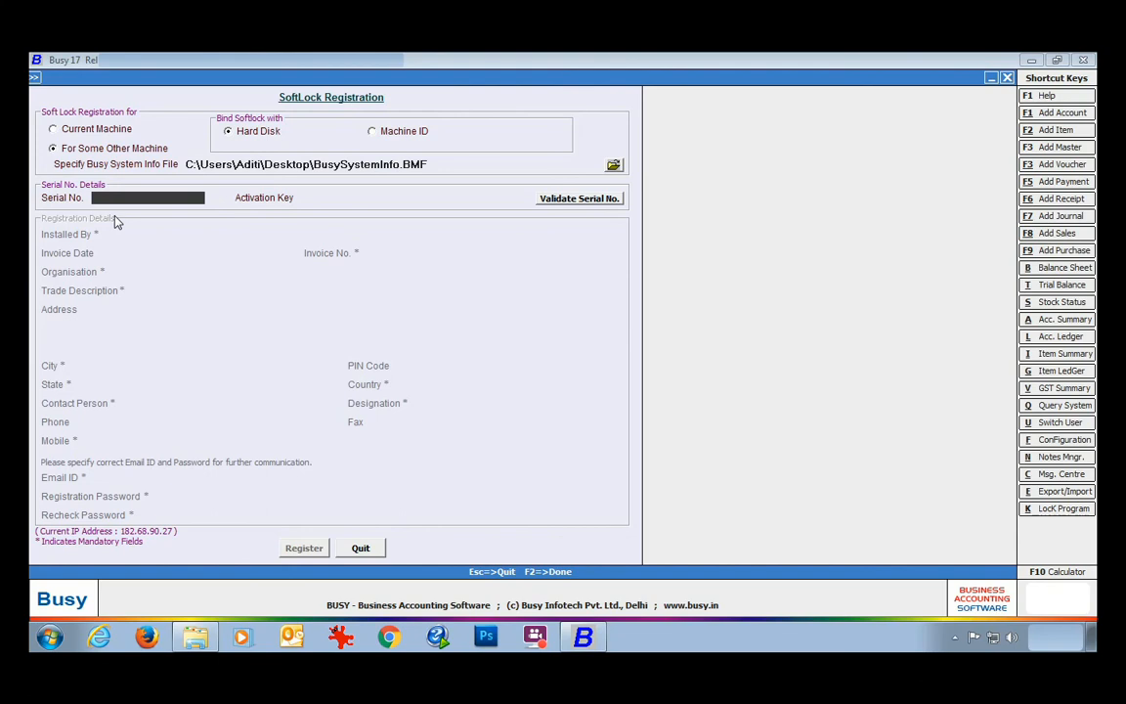
left_click(360, 547)
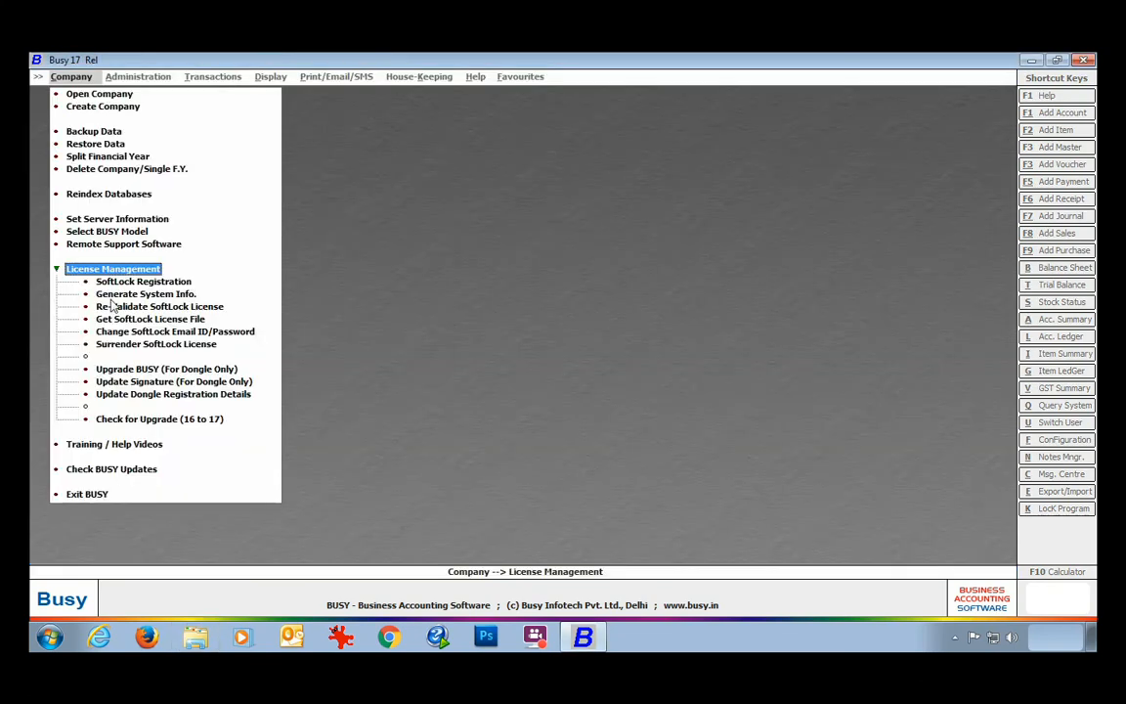
Re-validate the SoftLock licence, confirming with Yes and acknowledging the success message.
left_click(205, 308)
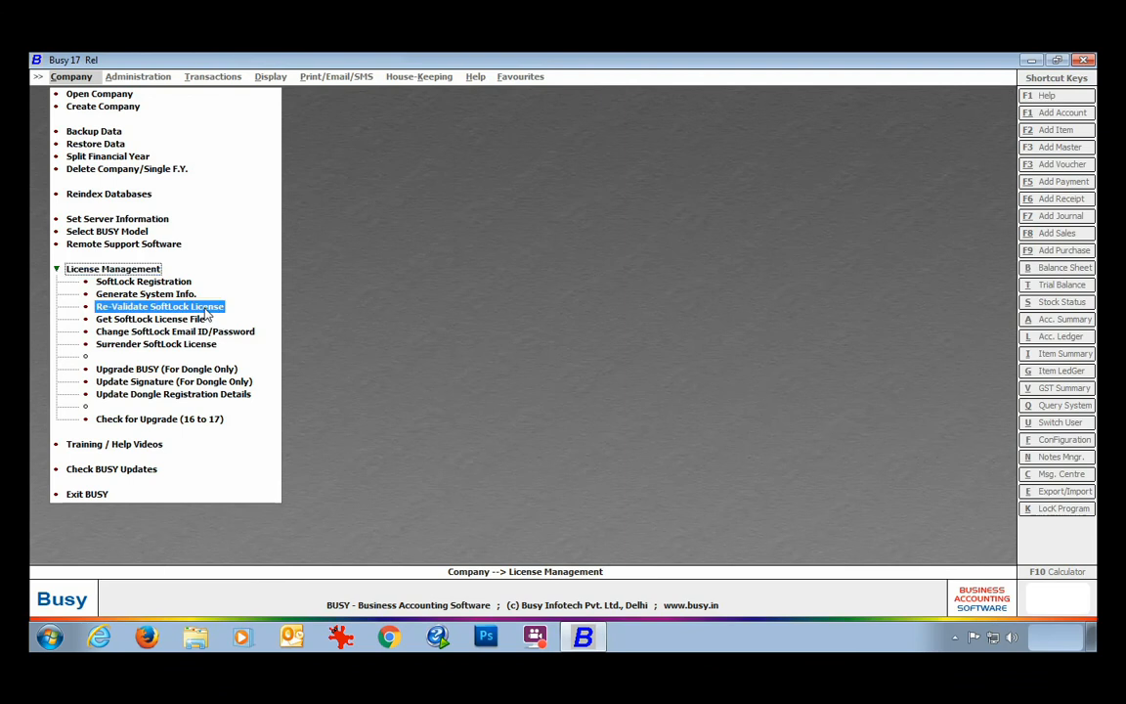
left_click(206, 312)
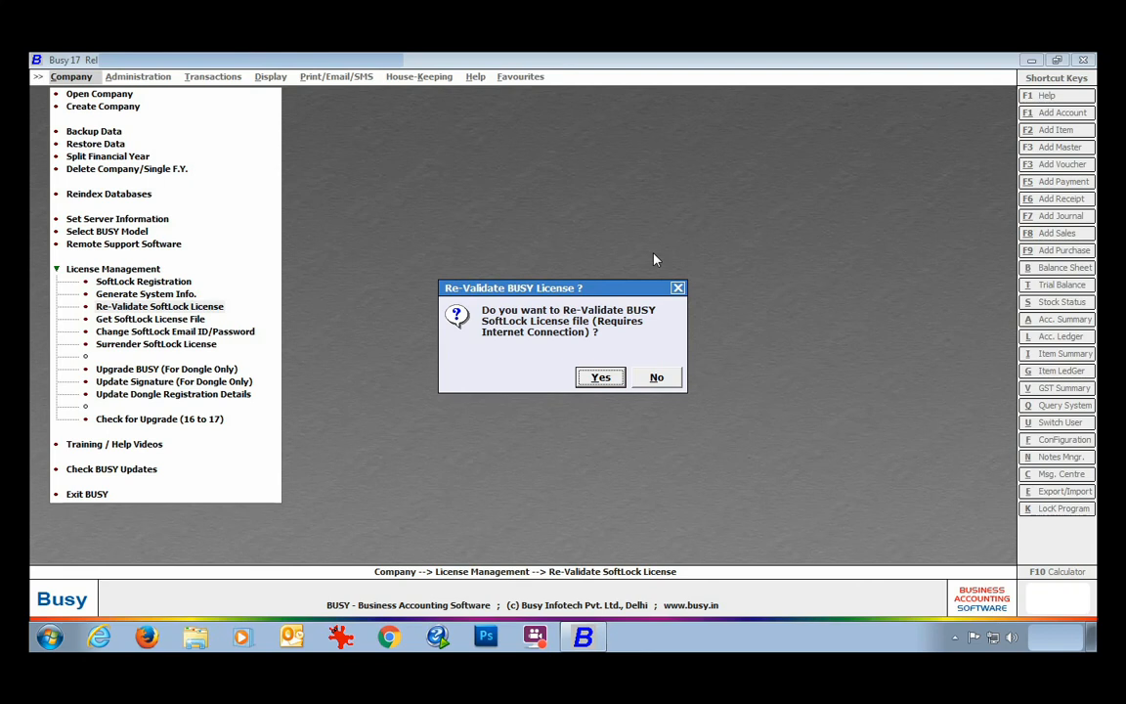
left_click(600, 377)
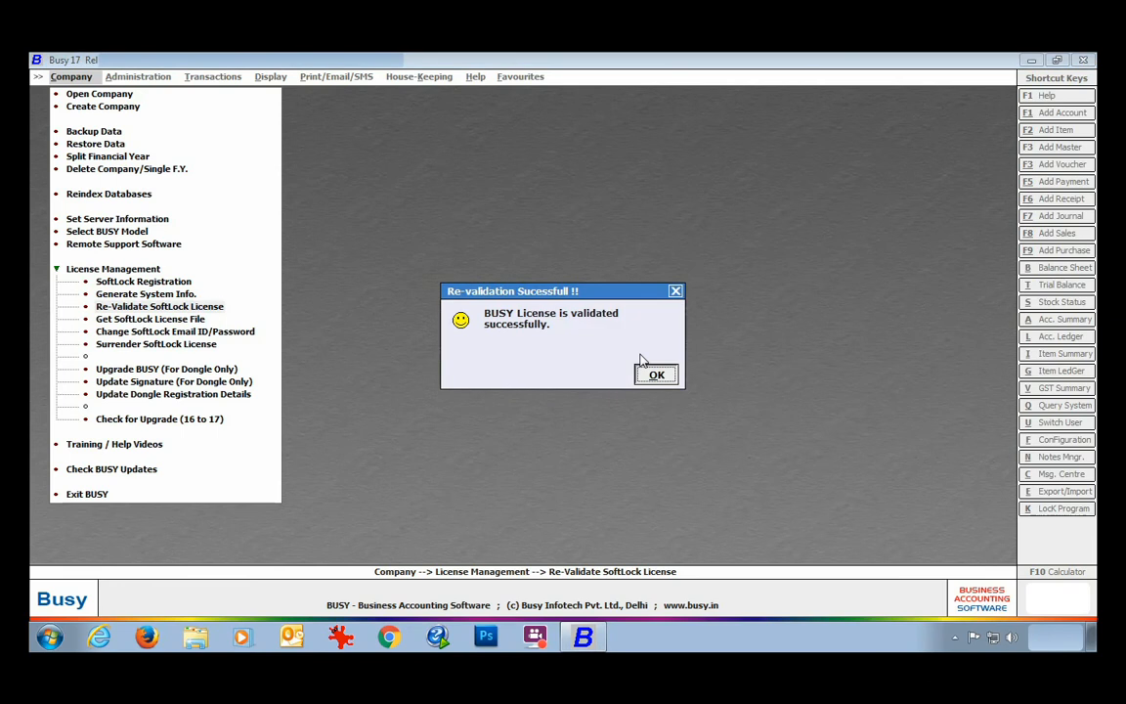
left_click(647, 376)
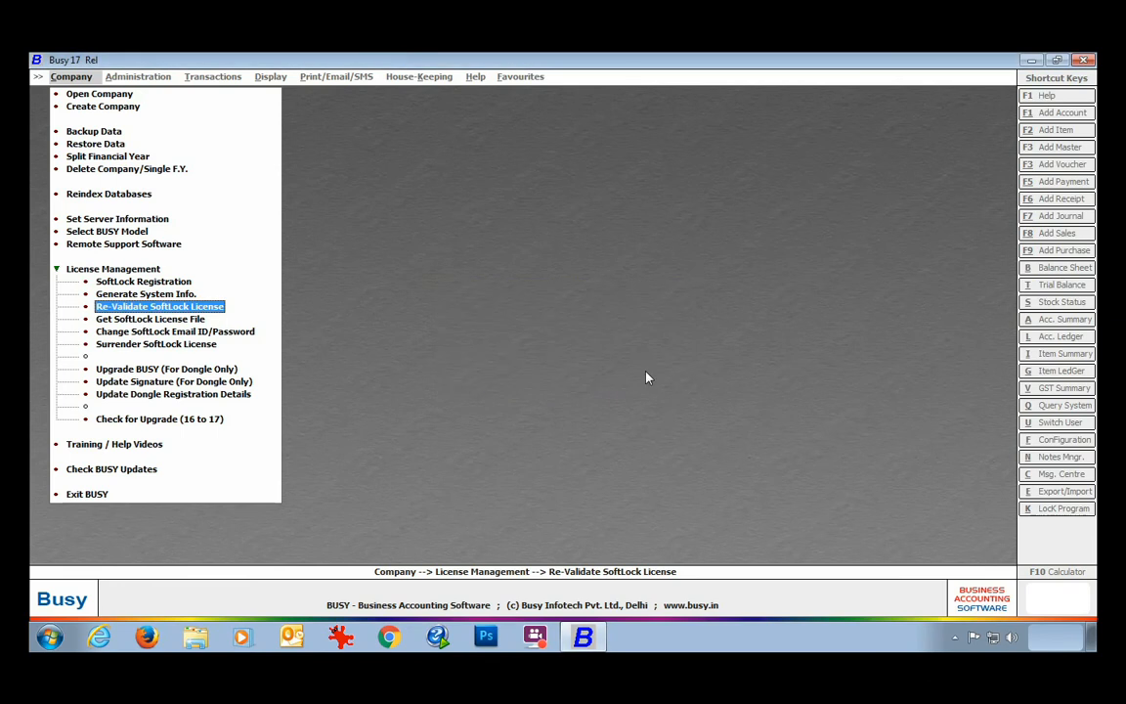
left_click(154, 320)
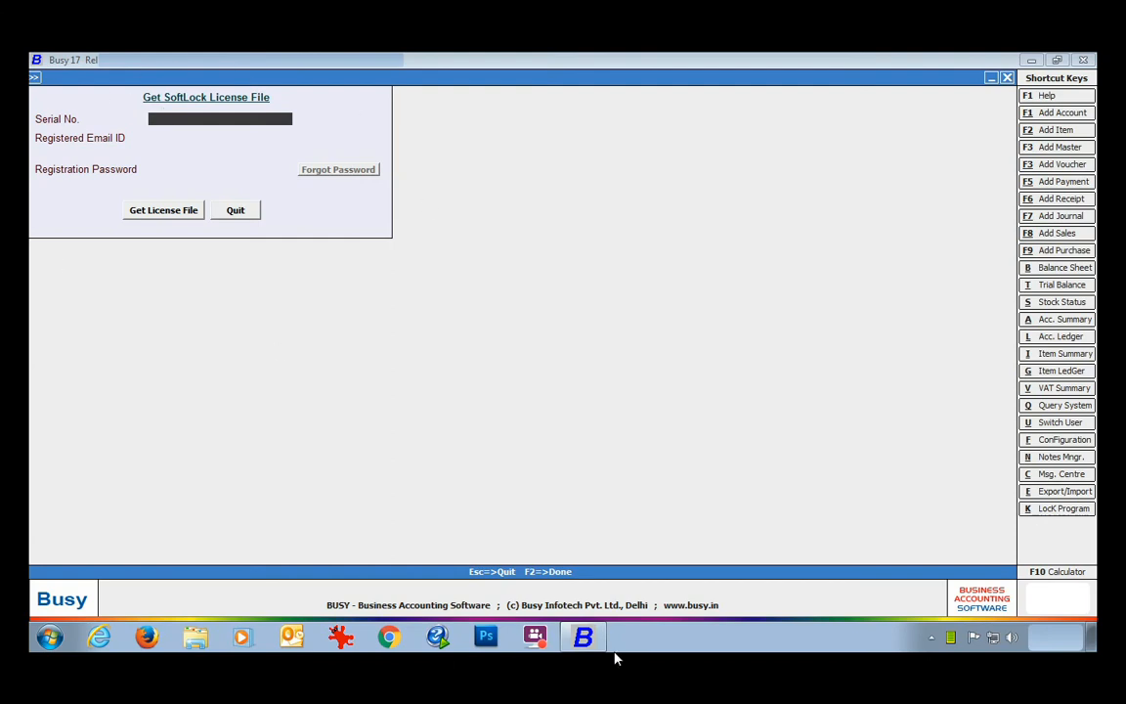
Enter the serial number, registered e-mail and password, and have the licence file mailed.
type("13109045")
key("Return")
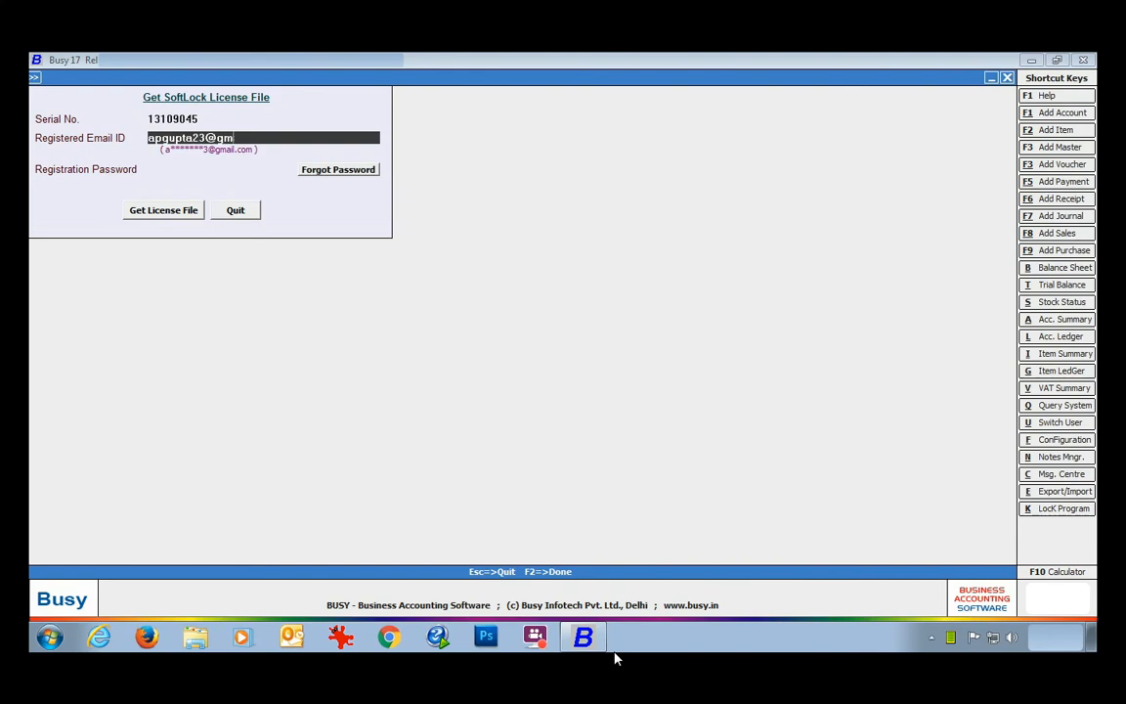
key("Return")
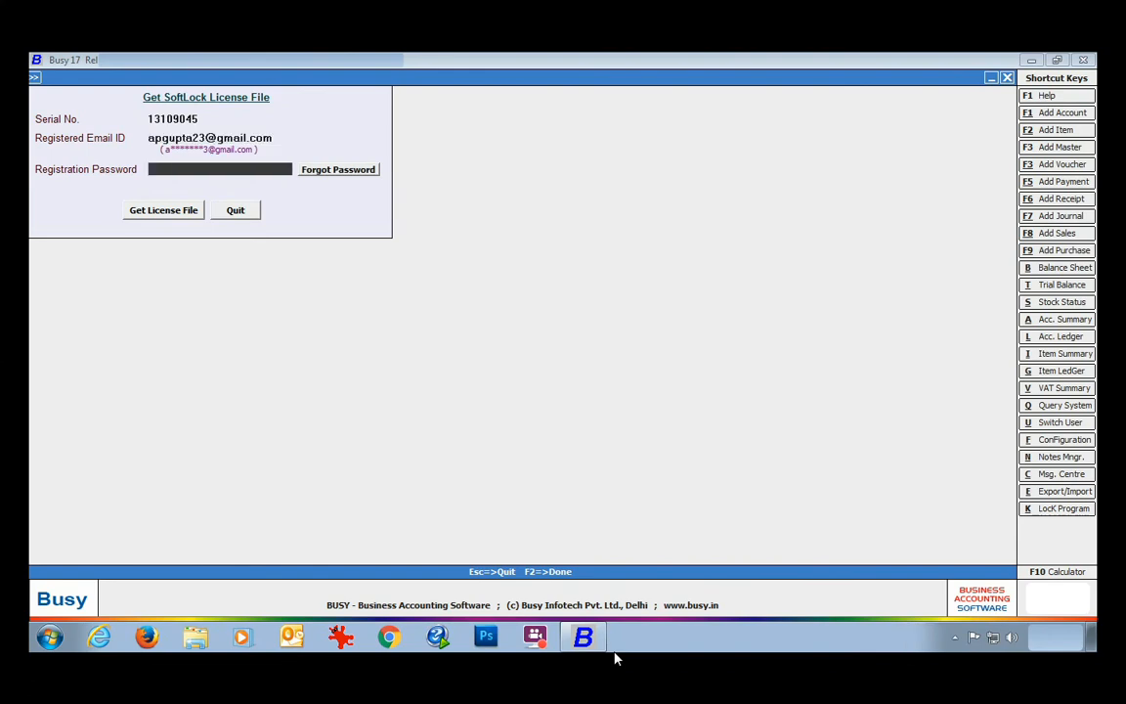
type("********")
left_click(183, 213)
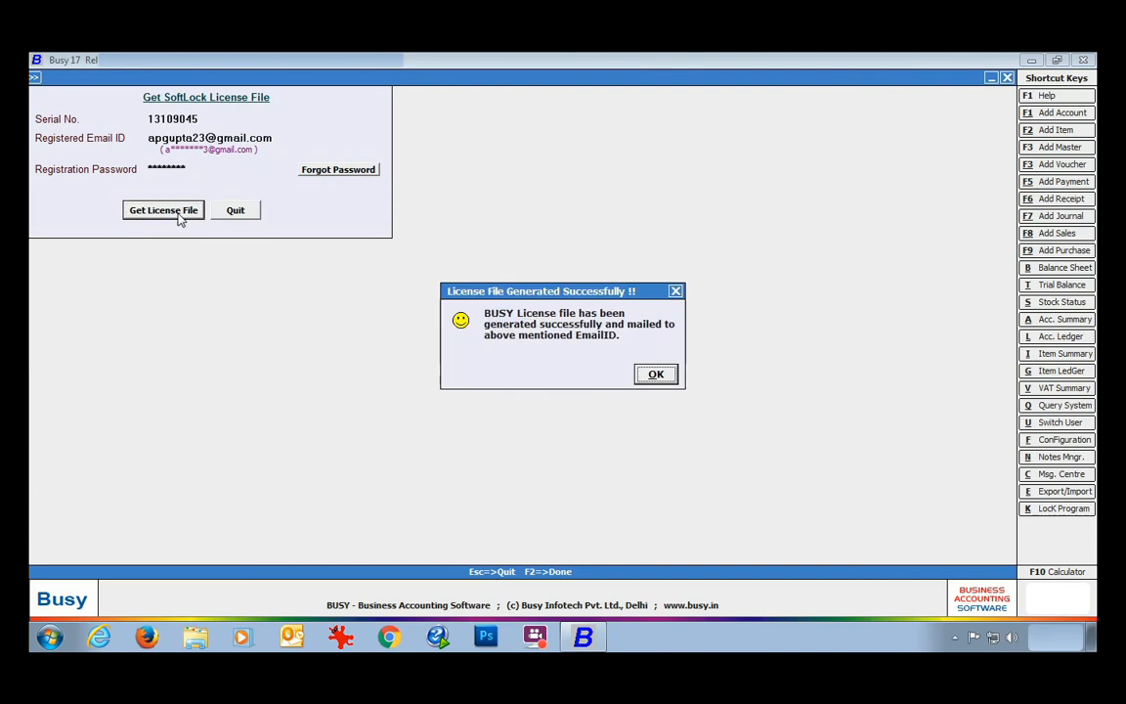
left_click(659, 375)
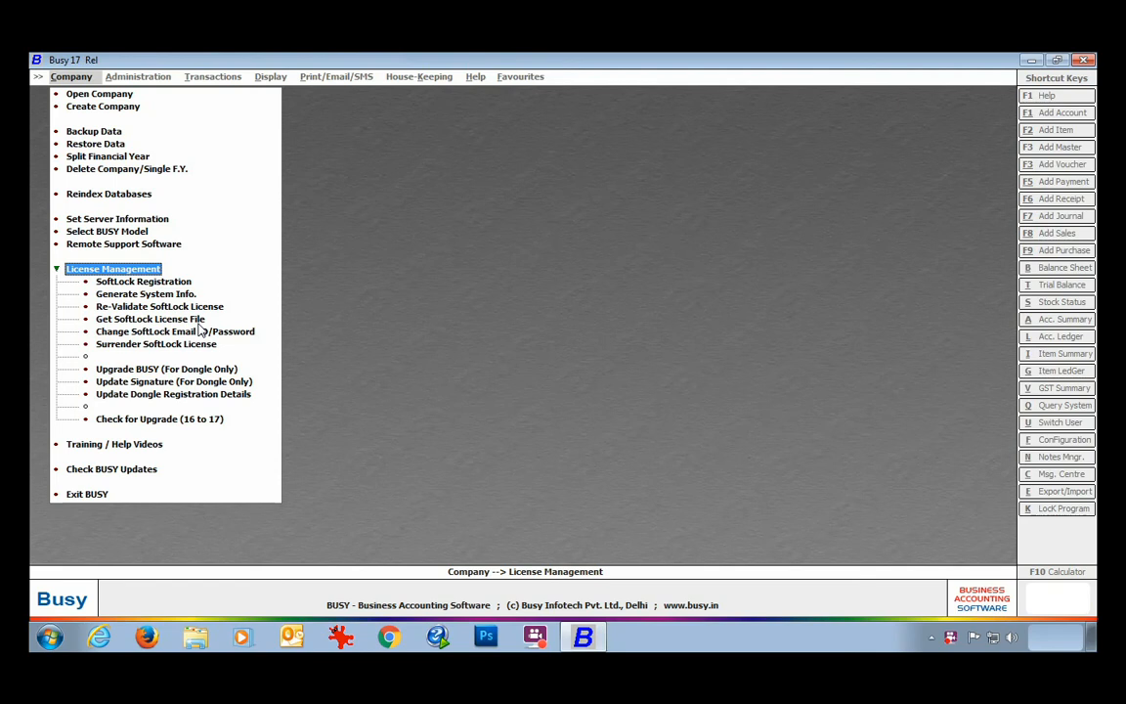
left_click(199, 330)
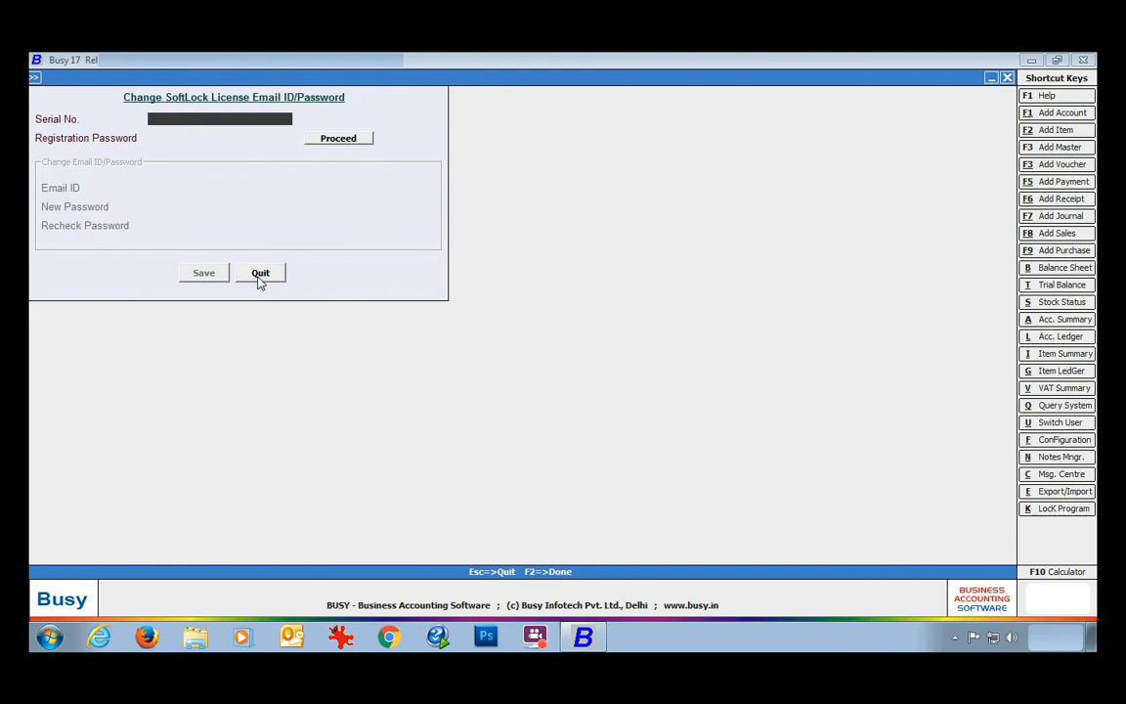
left_click(260, 275)
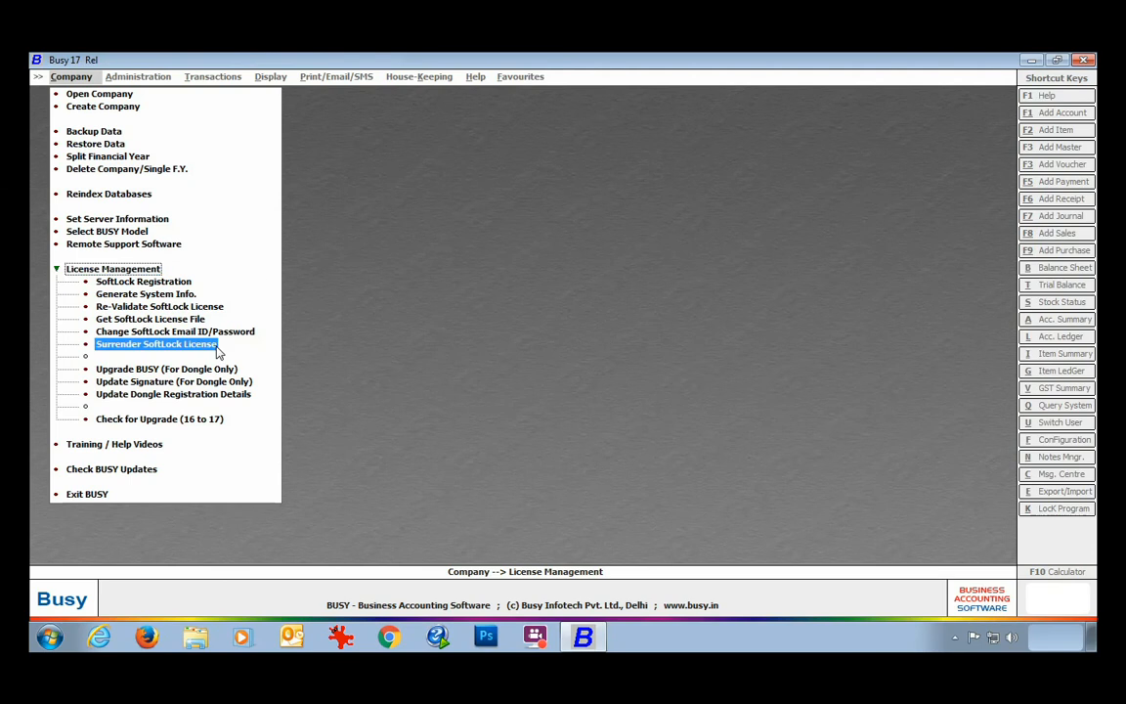
left_click(217, 347)
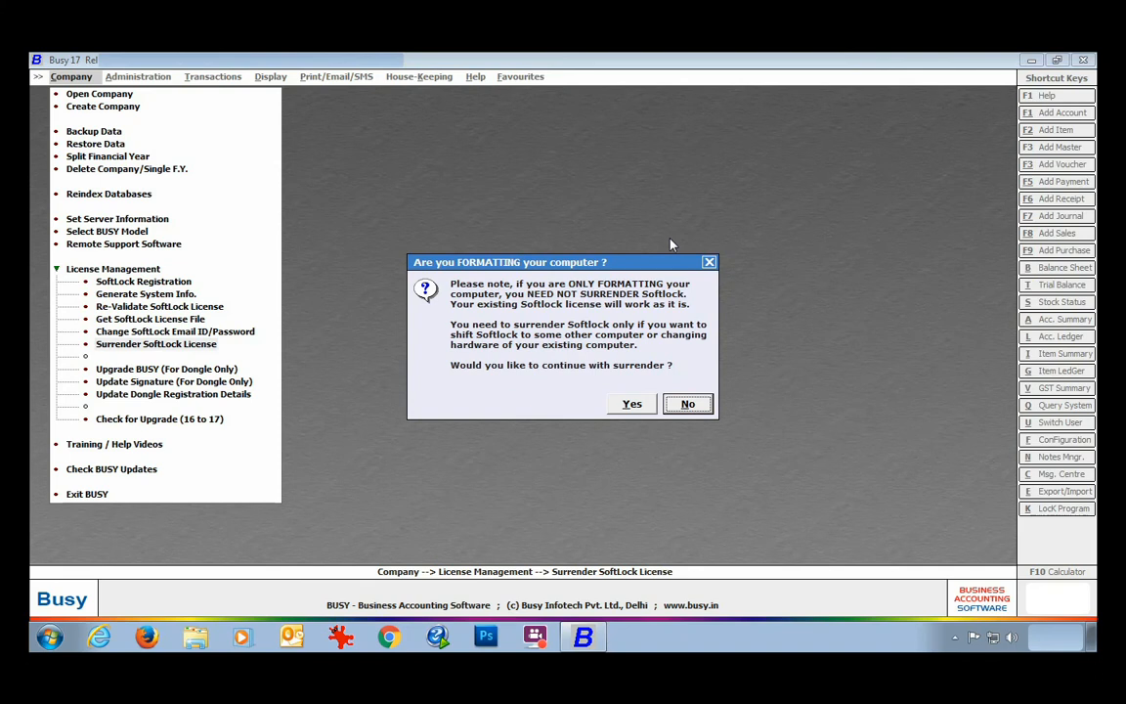
key("Escape")
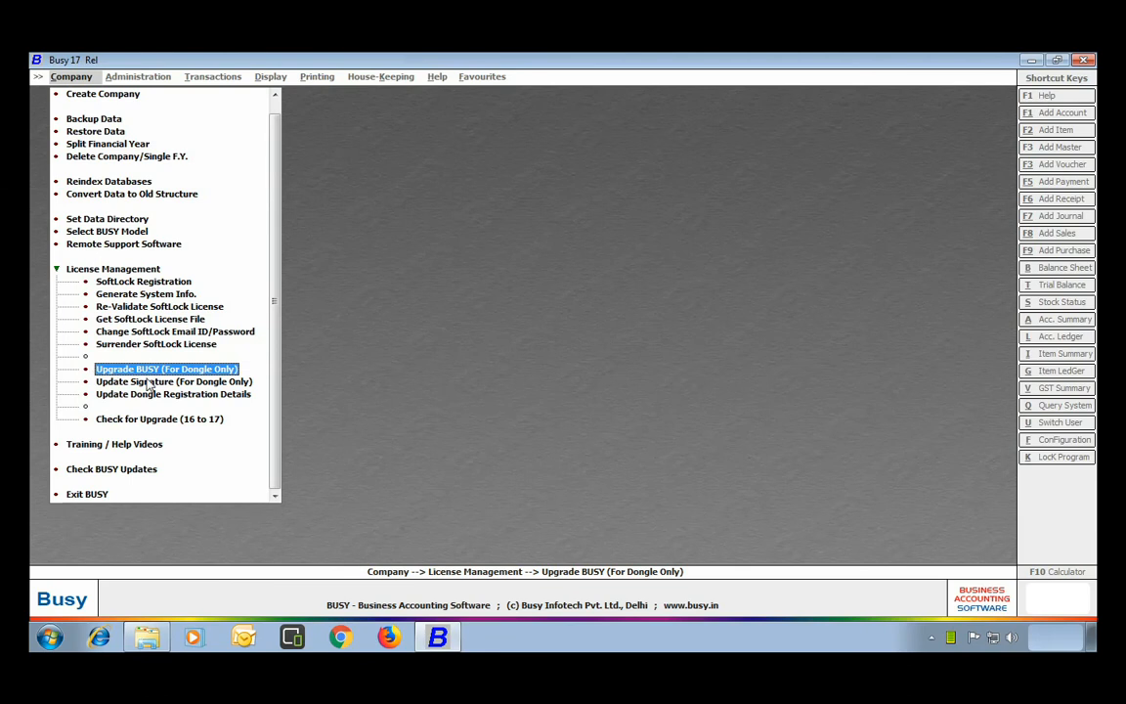
Load the EM 17 to EM 18 .BUF file and confirm it upgrades 17.0 to 18.0, then quit.
left_click(221, 371)
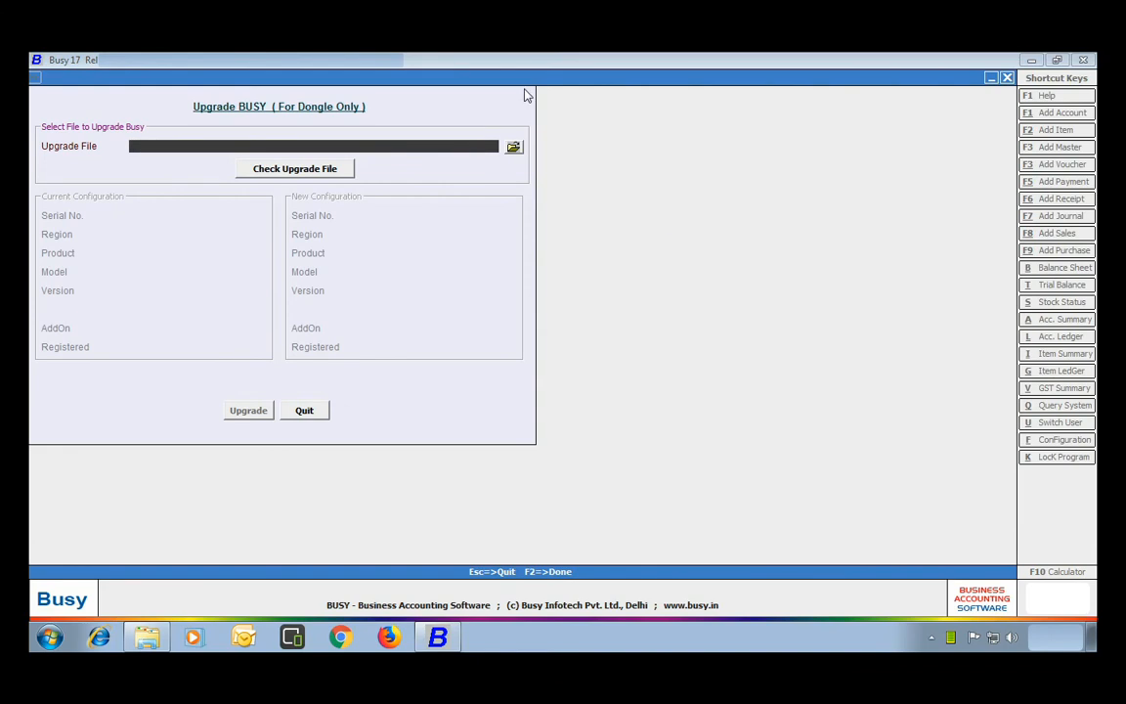
left_click(514, 148)
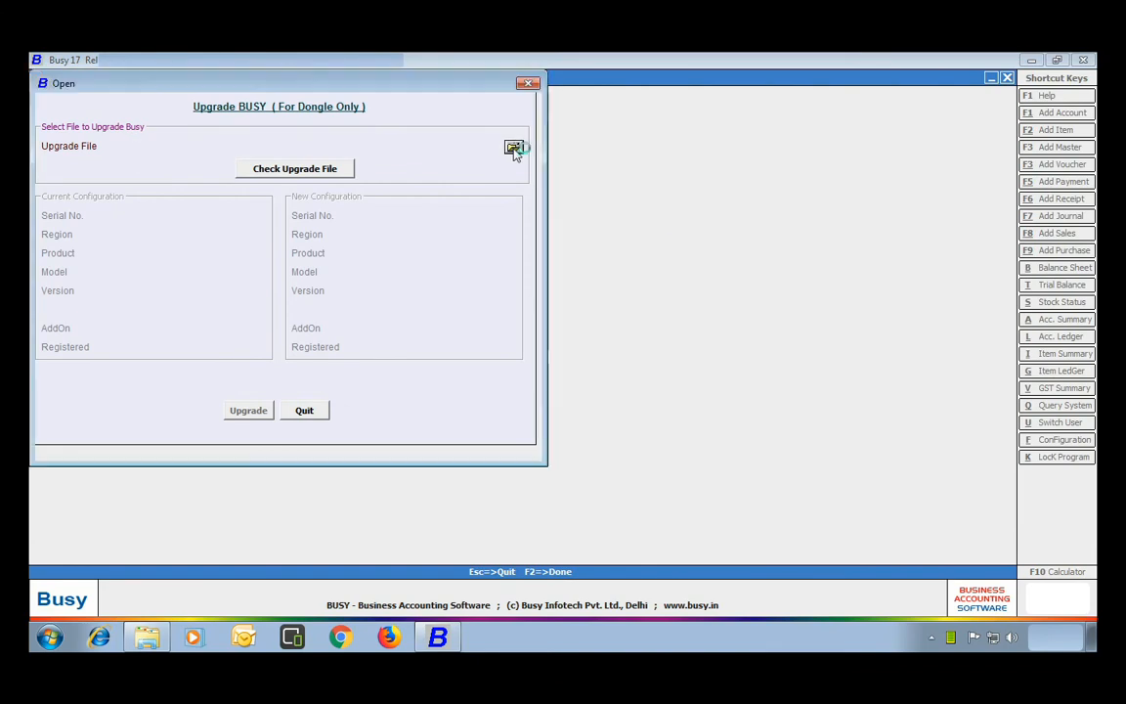
scroll(293, 193, "down", 3)
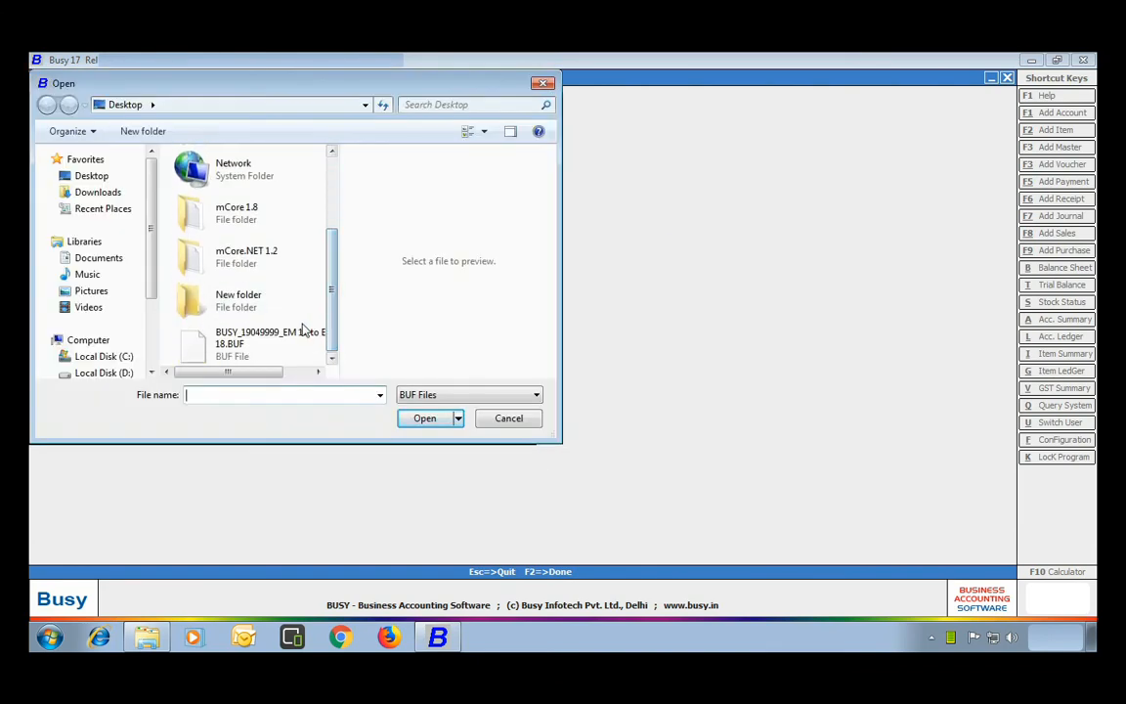
left_click(243, 348)
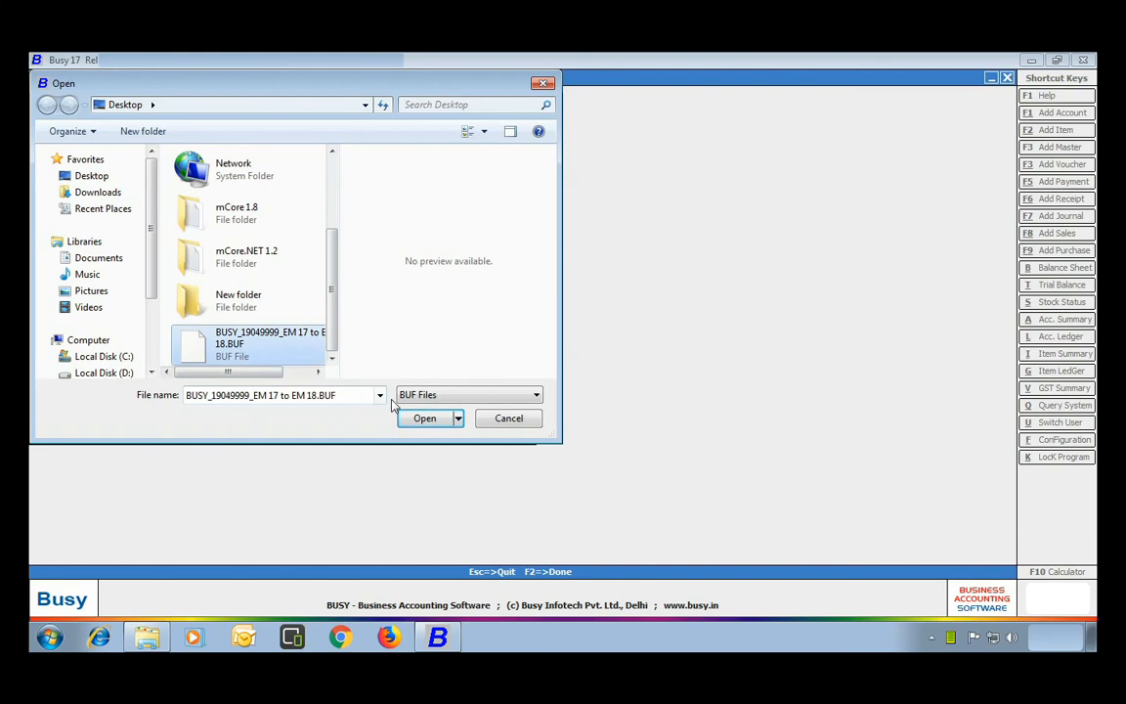
left_click(422, 417)
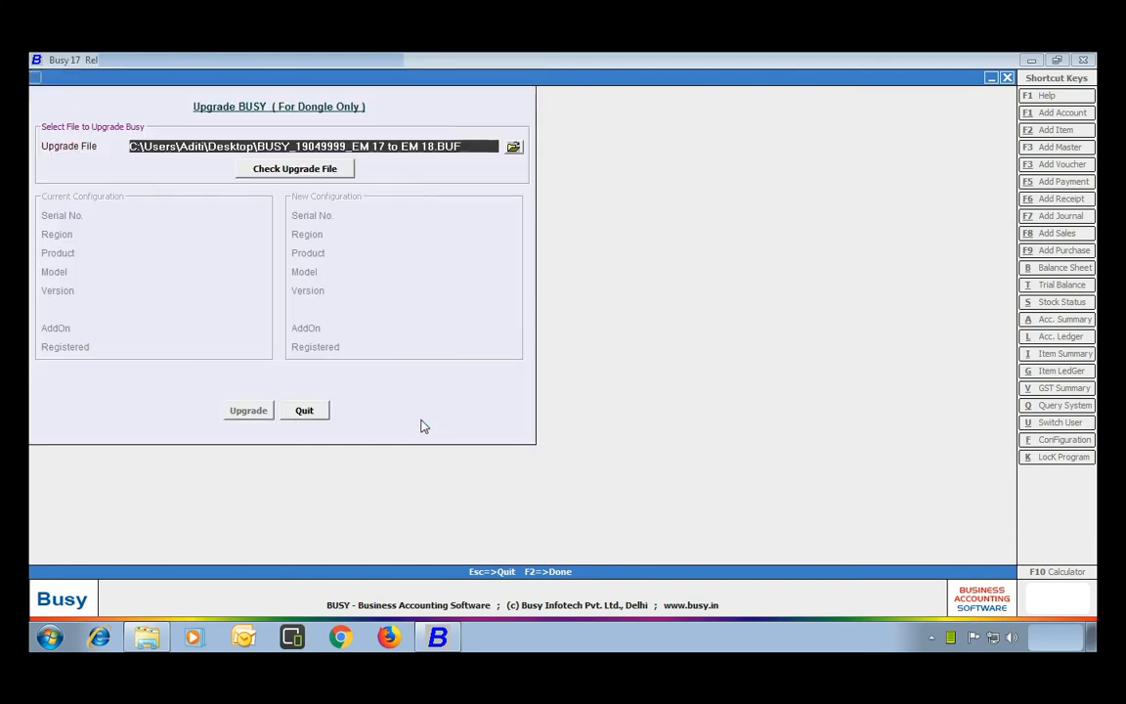
left_click(312, 173)
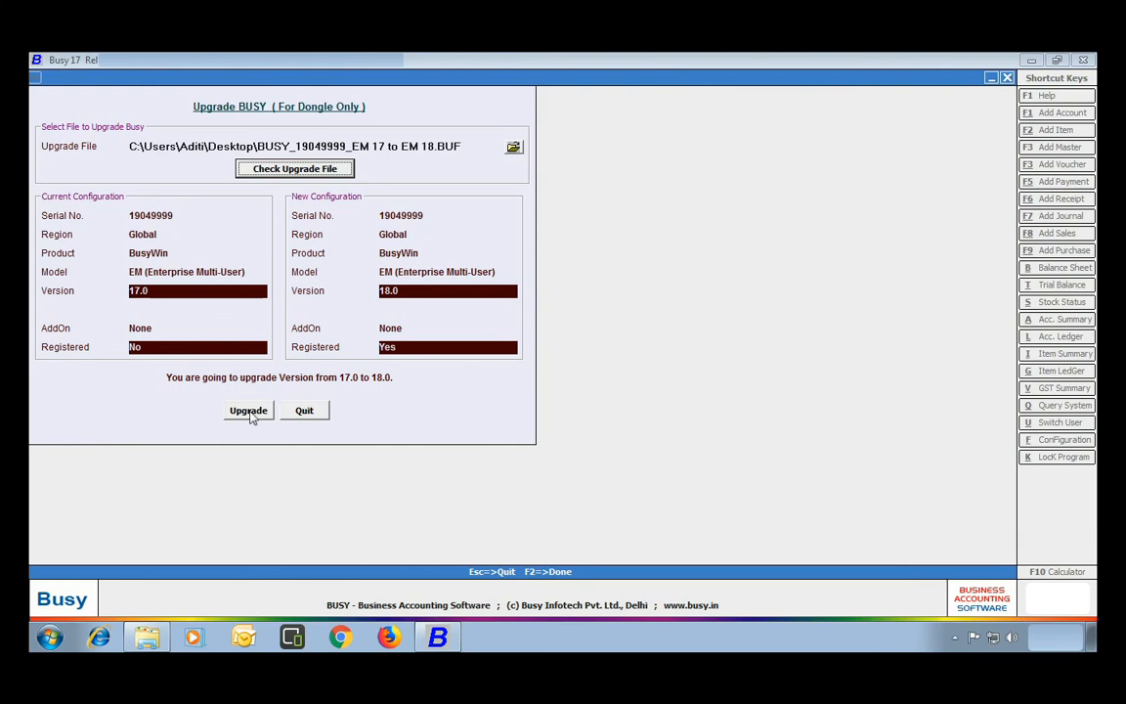
left_click(304, 411)
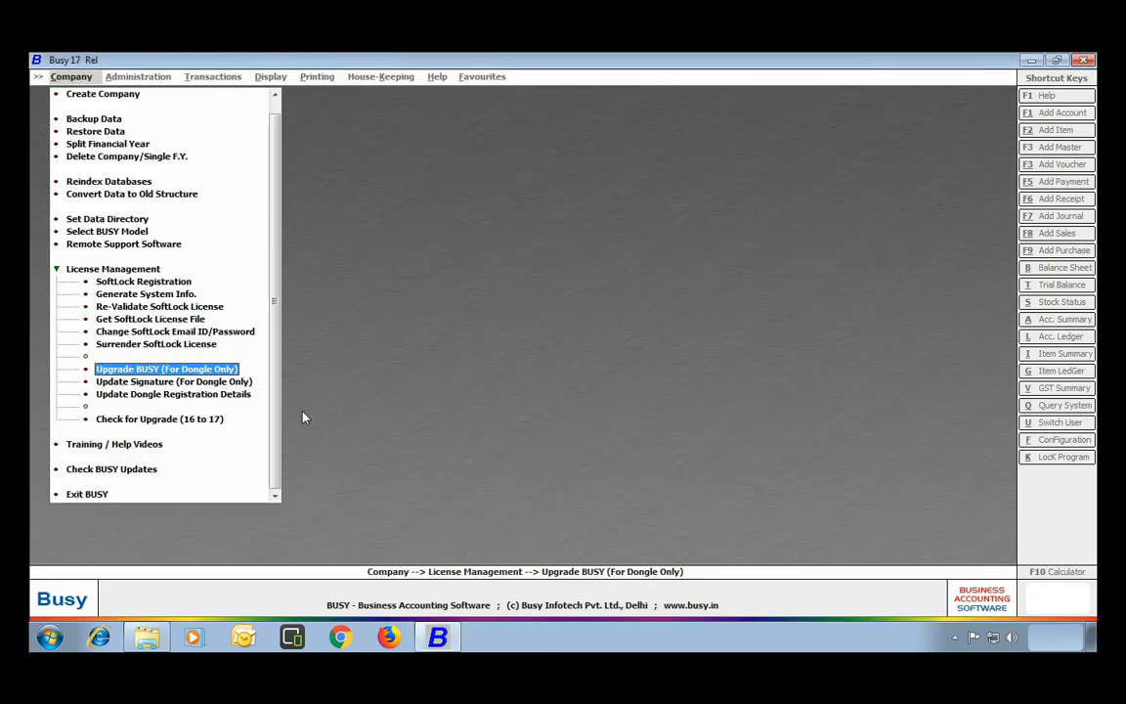
Validate the EM 18 .BSF signature file in the dongle signature form, then close it.
left_click(98, 385)
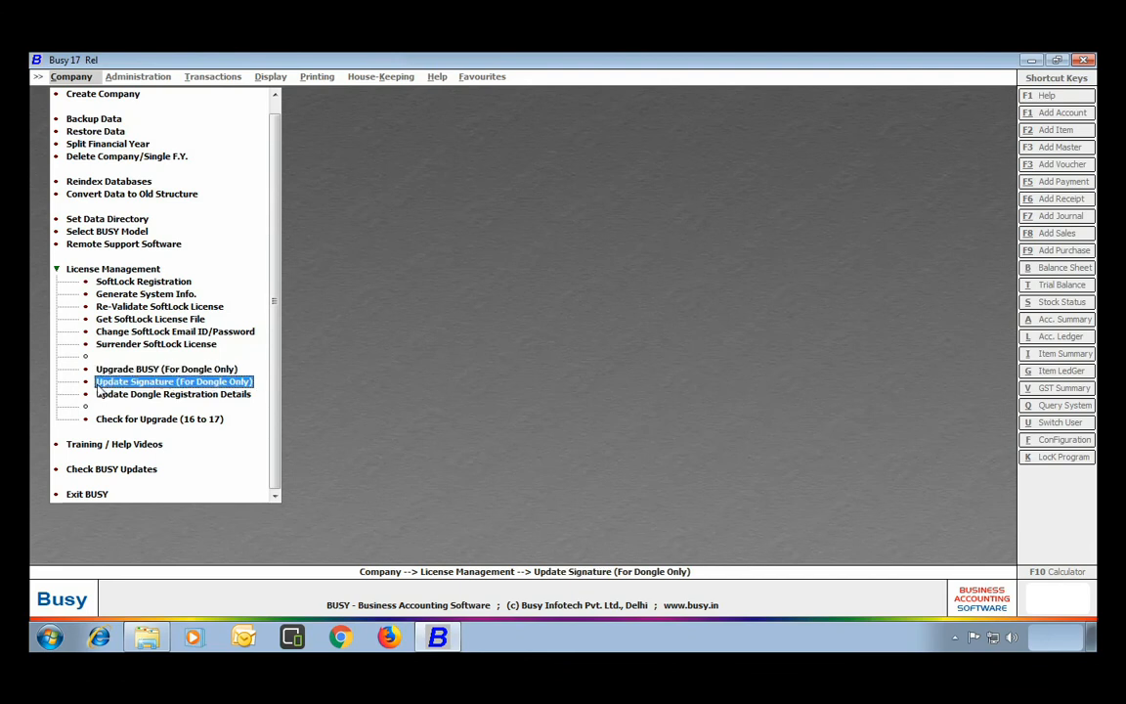
left_click(205, 388)
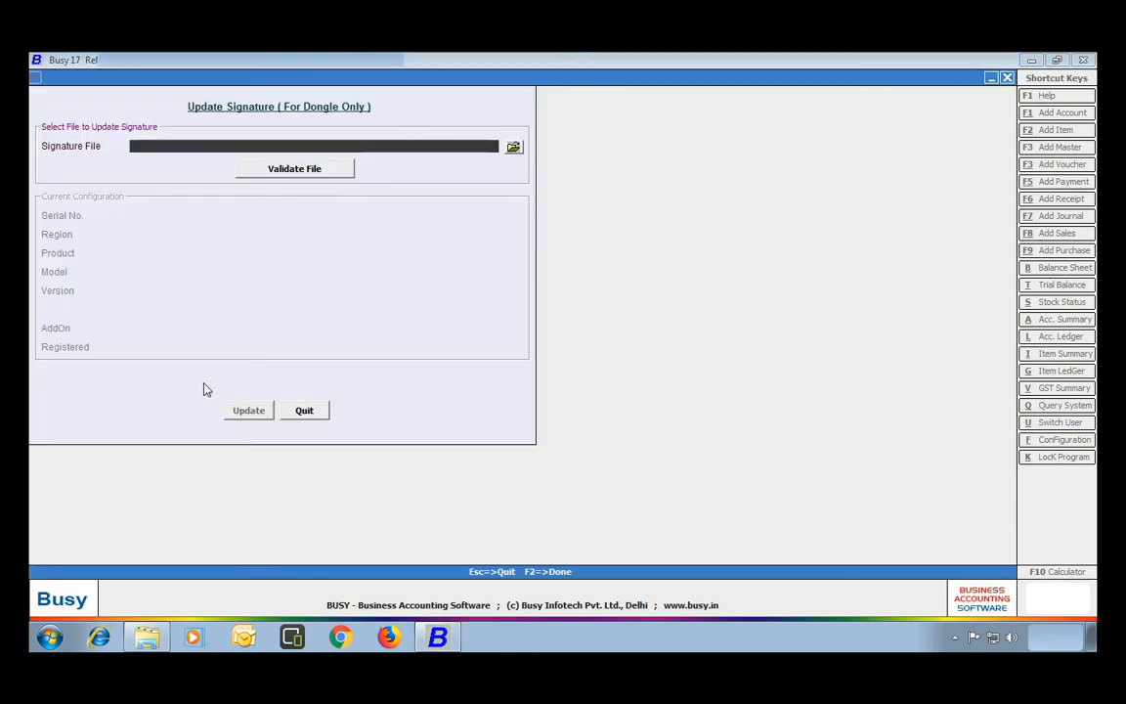
left_click(513, 148)
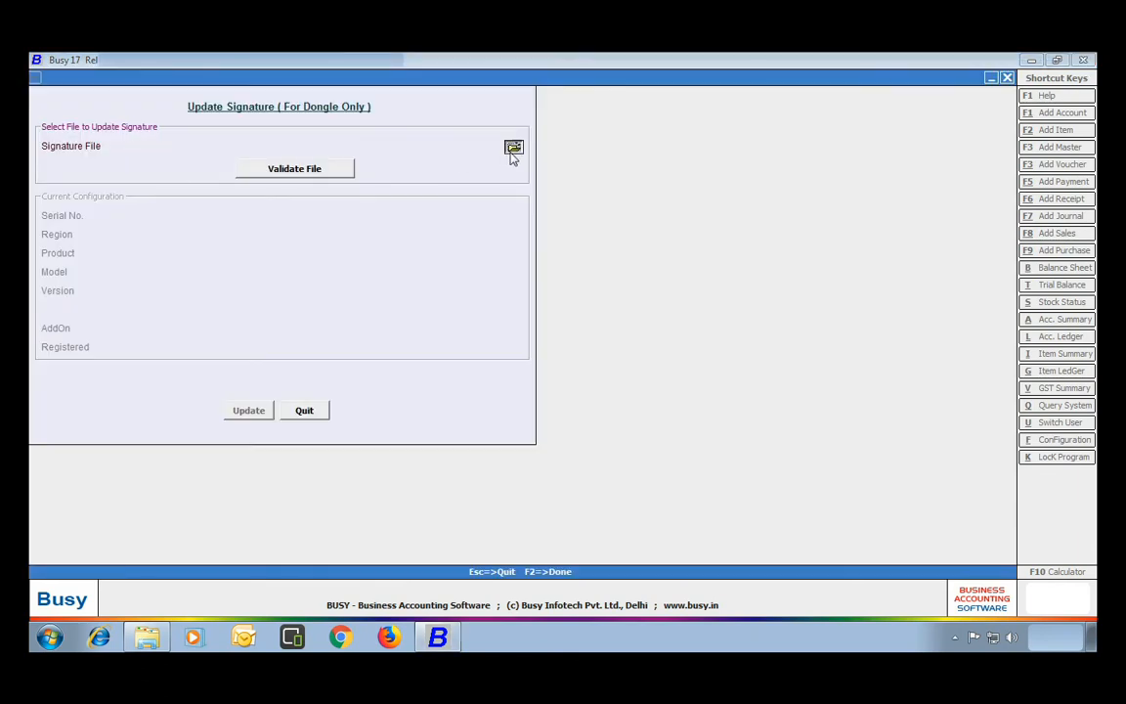
left_click(252, 347)
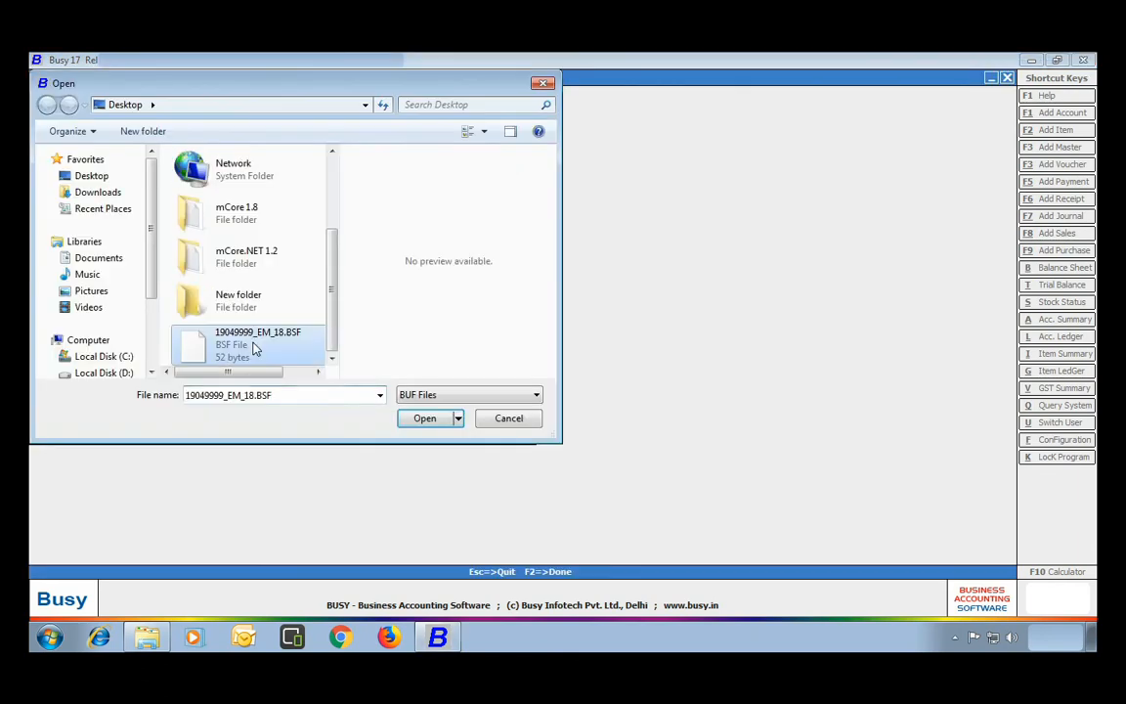
left_click(425, 418)
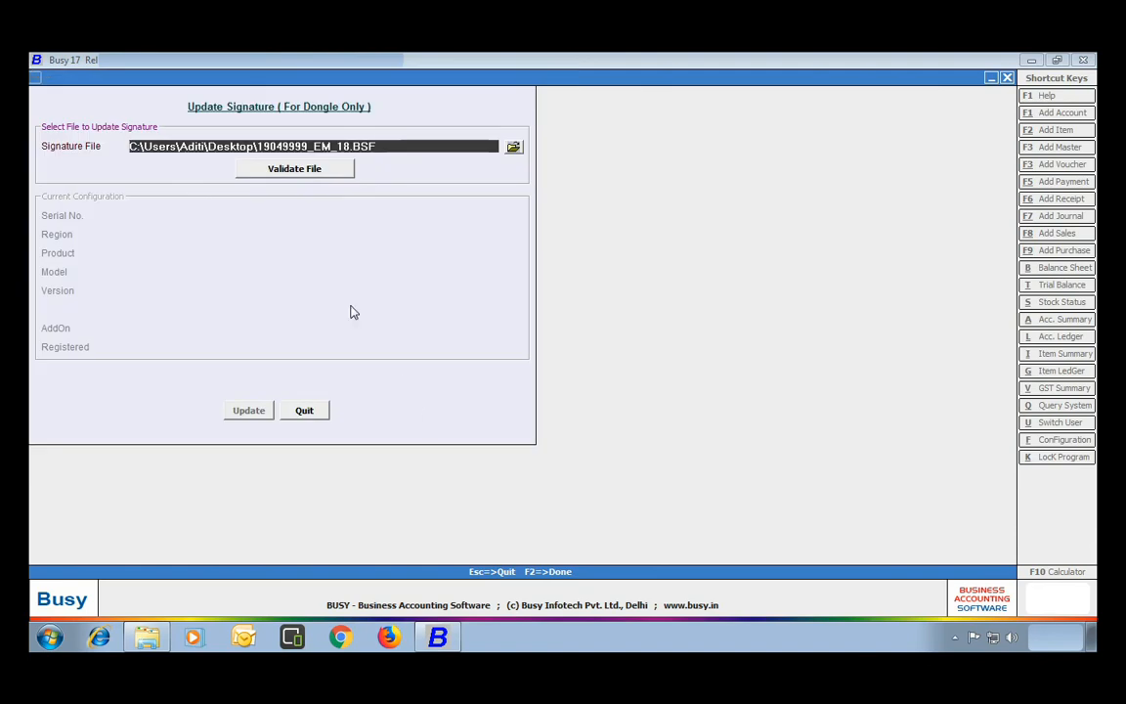
left_click(305, 171)
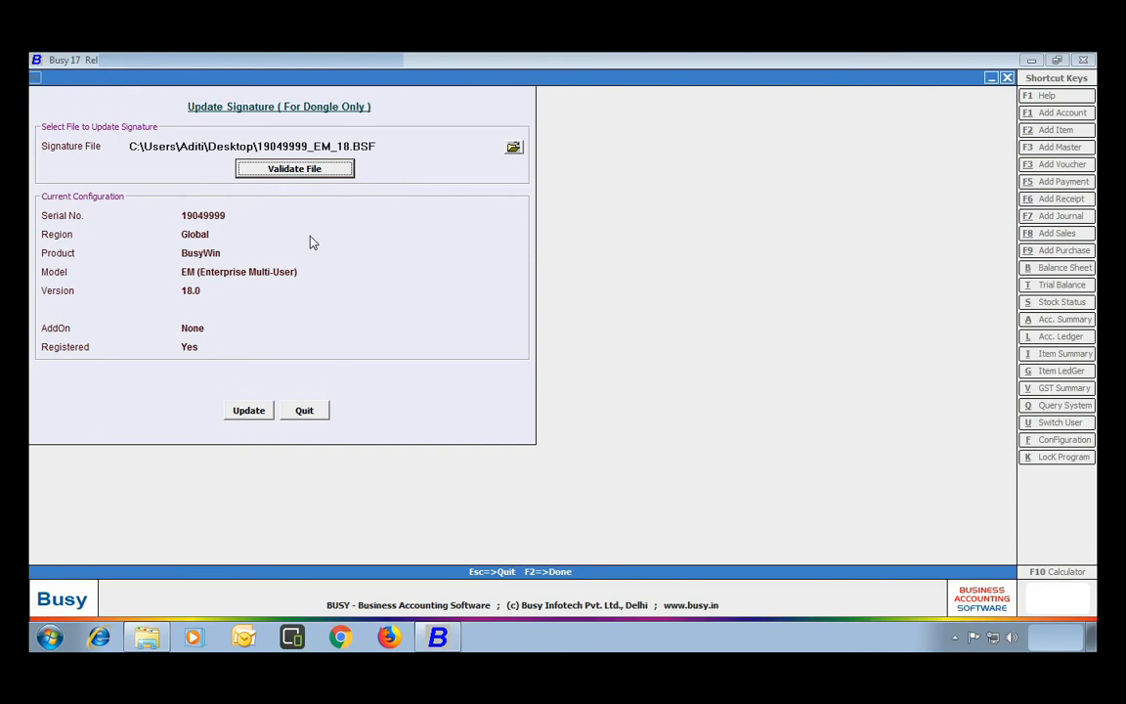
left_click(305, 412)
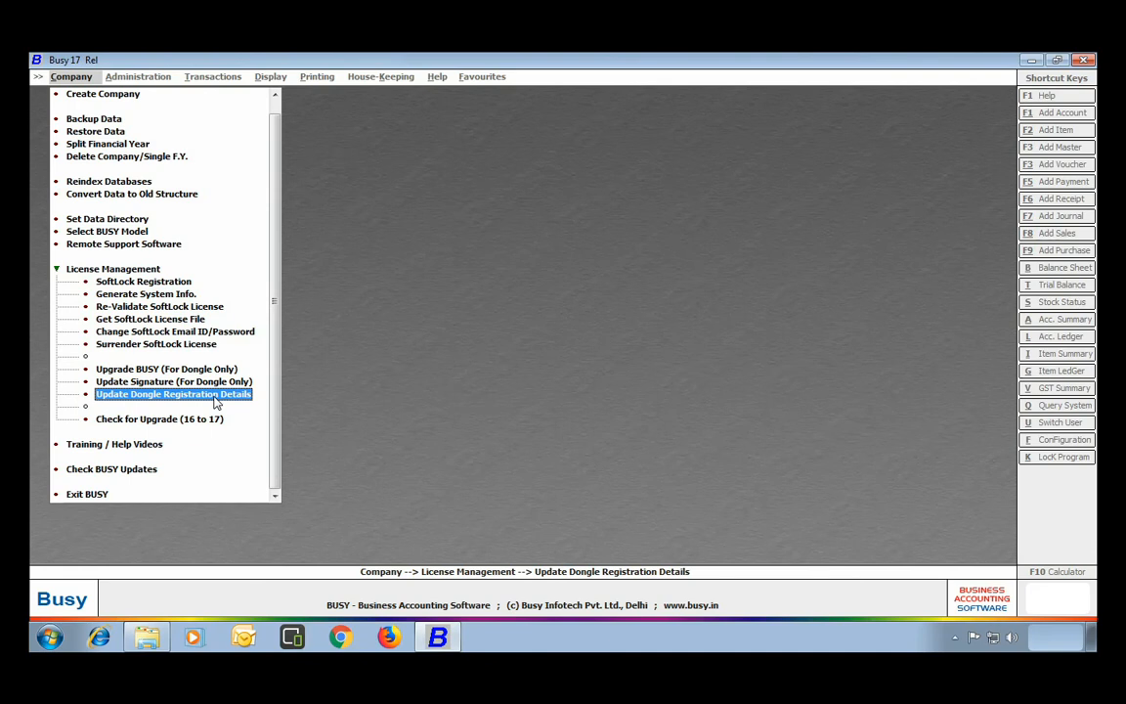
left_click(216, 403)
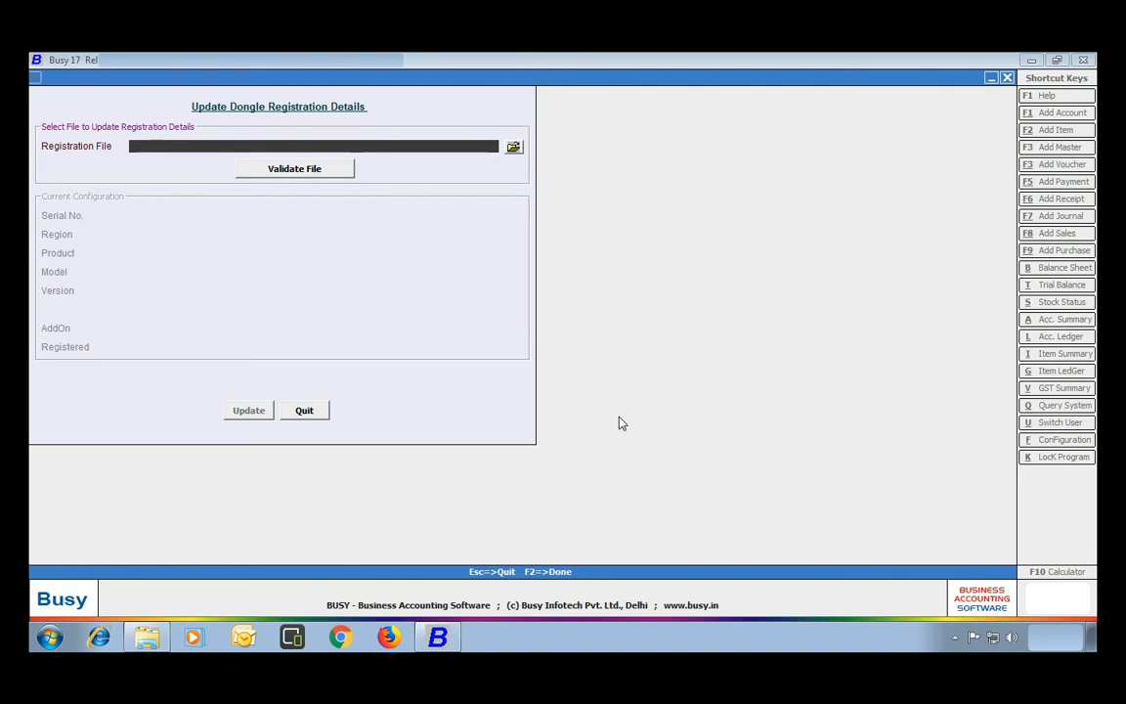
Validate the EM 18 .BRF registration file showing version 18.0 registered, then quit.
left_click(513, 148)
scroll(284, 293, "down", 2)
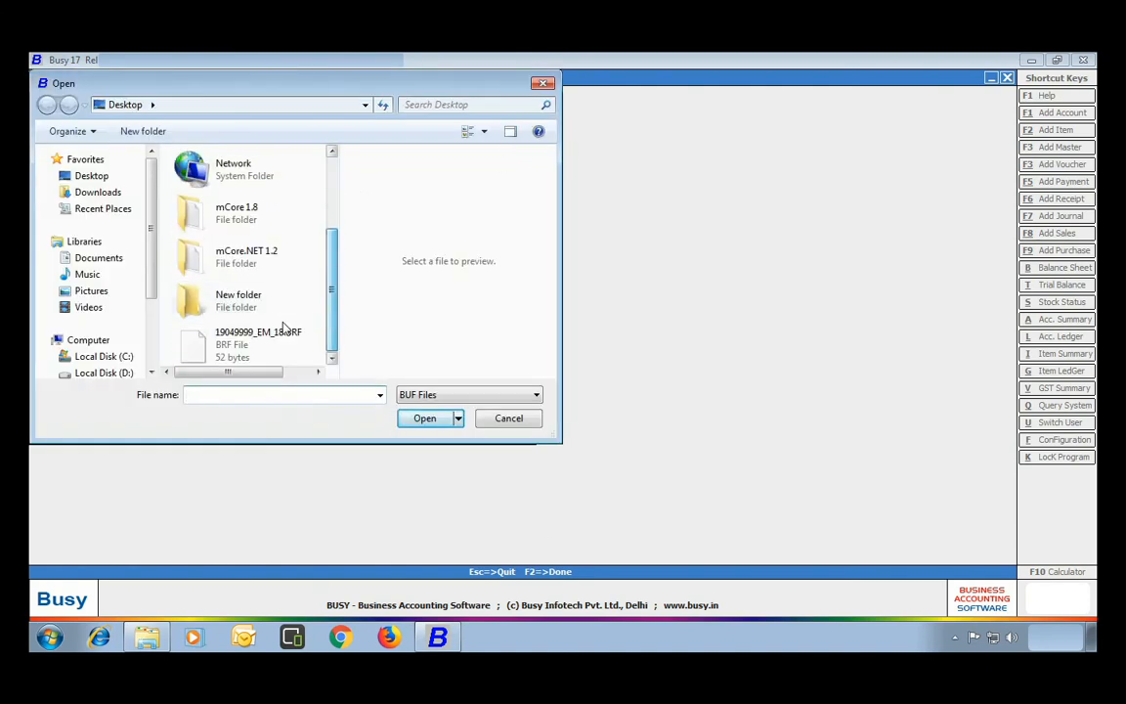
left_click(244, 340)
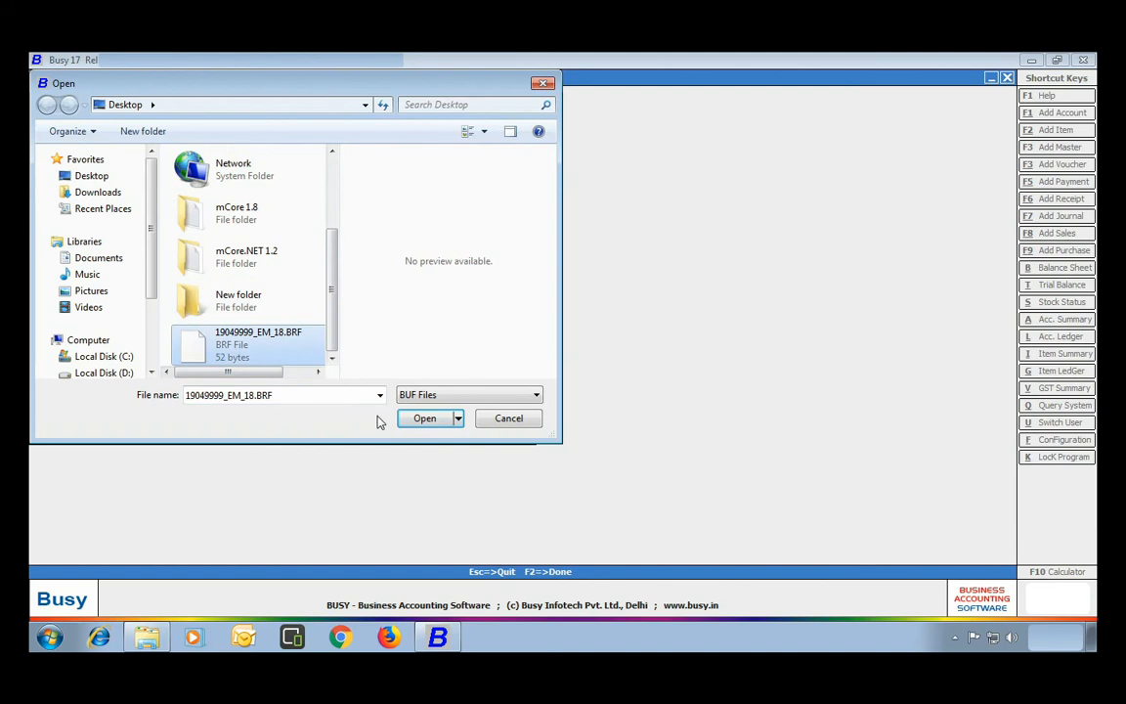
left_click(424, 419)
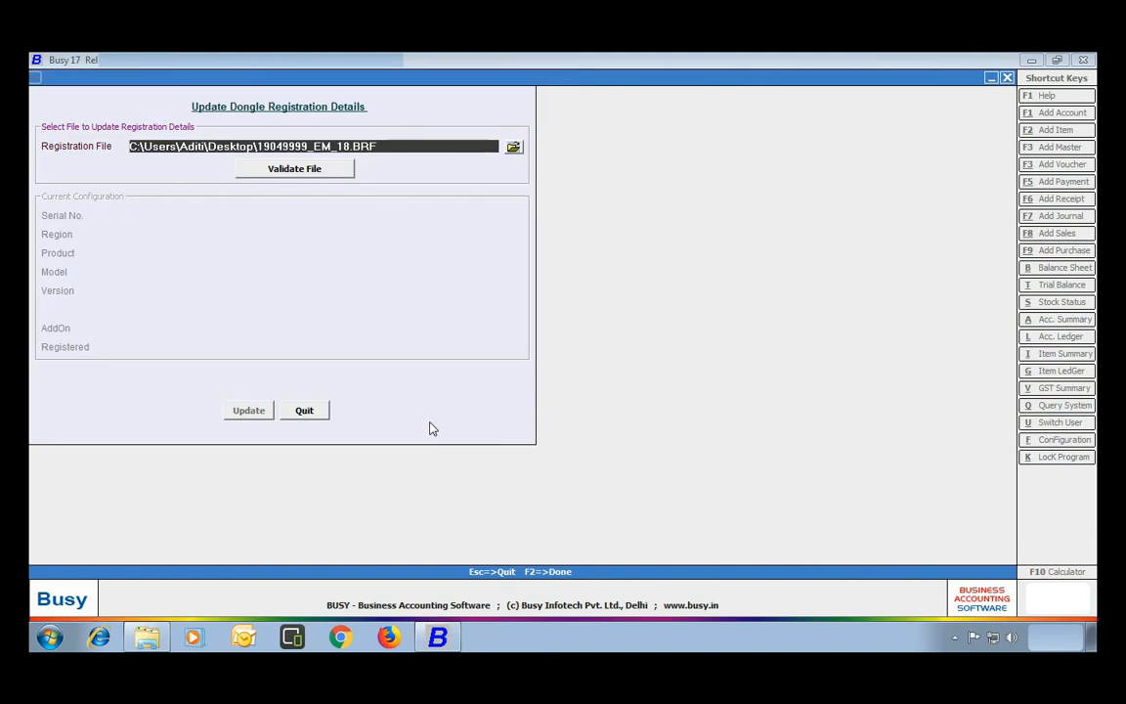
left_click(300, 171)
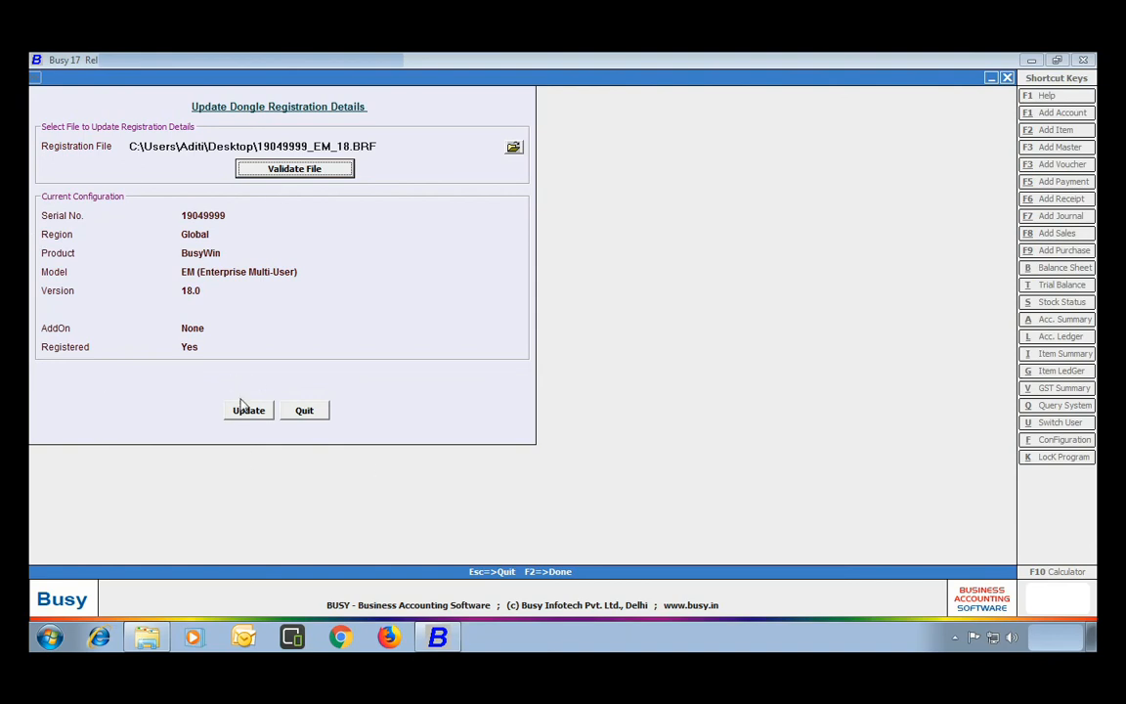
left_click(312, 412)
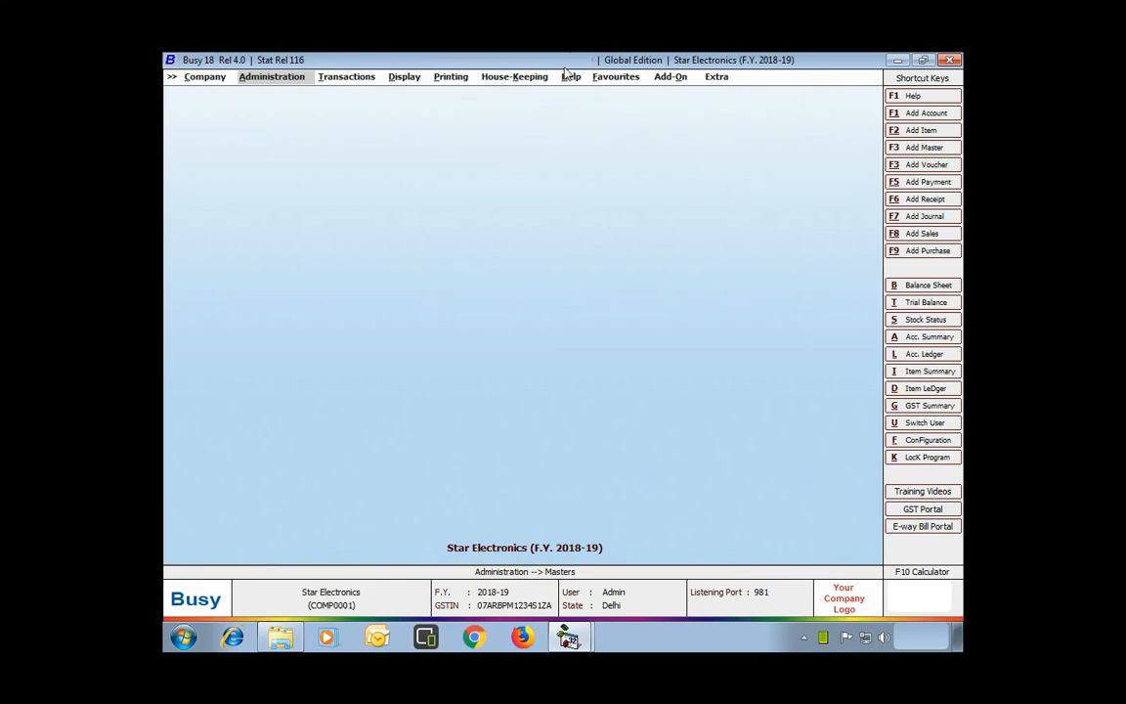
View the Benefits of BLS page showing ACTIVE status, then close it and the Help menu.
left_click(569, 77)
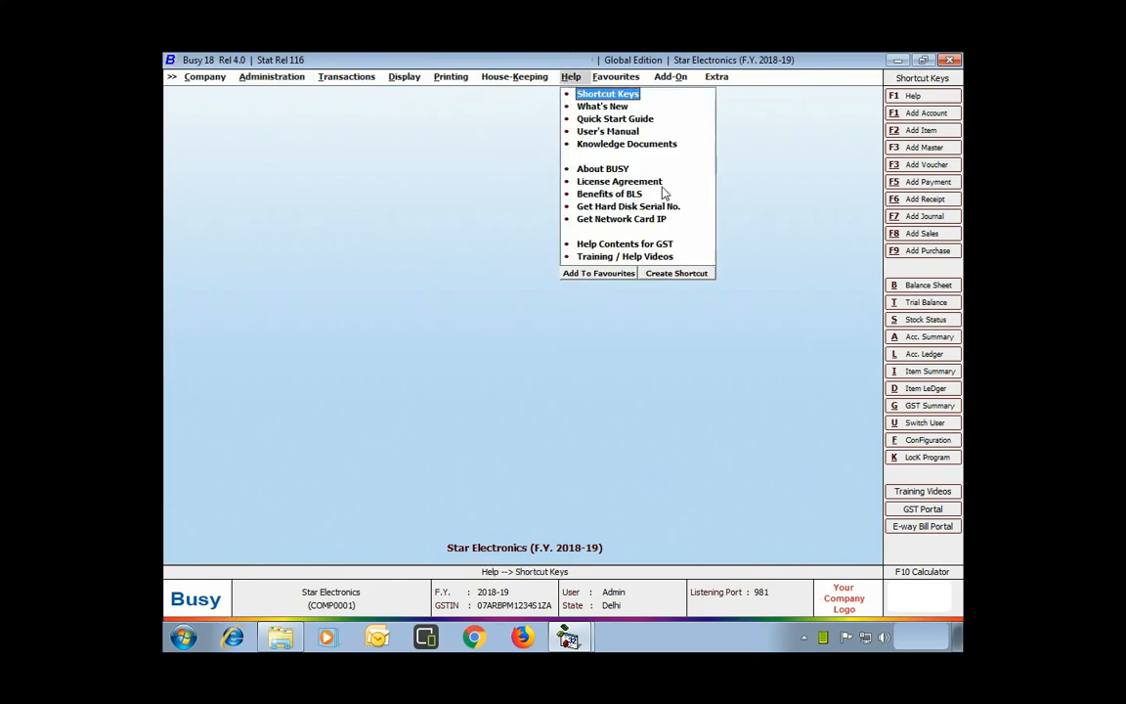
left_click(606, 194)
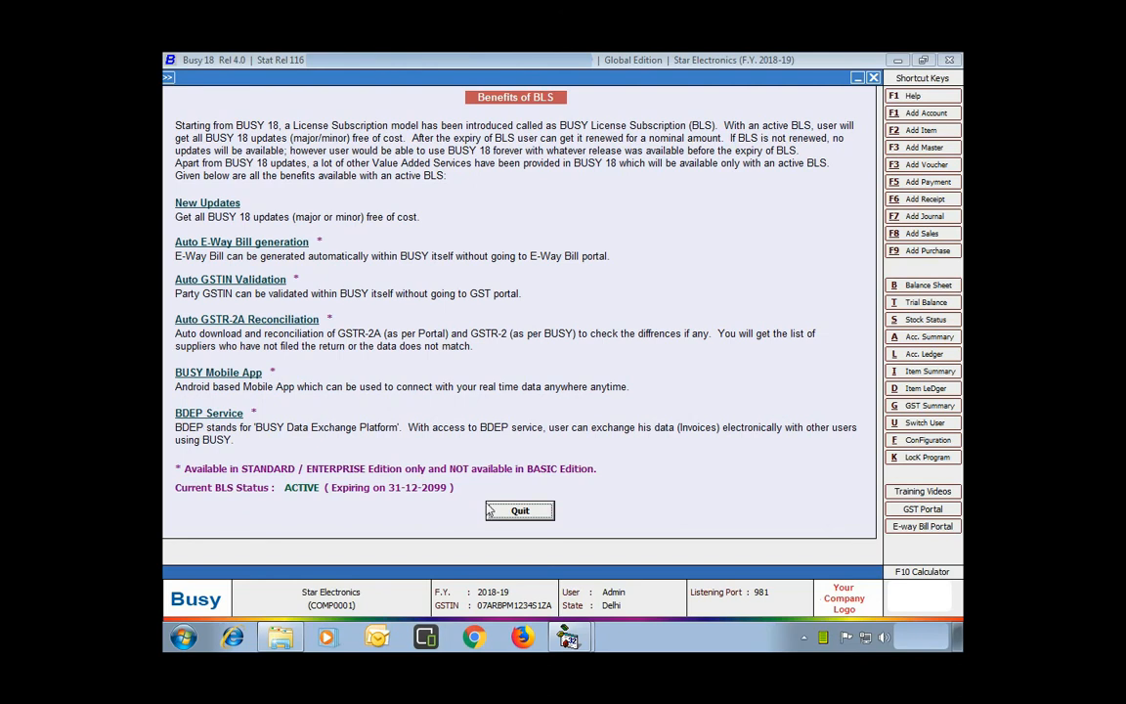
left_click(515, 512)
key("Escape")
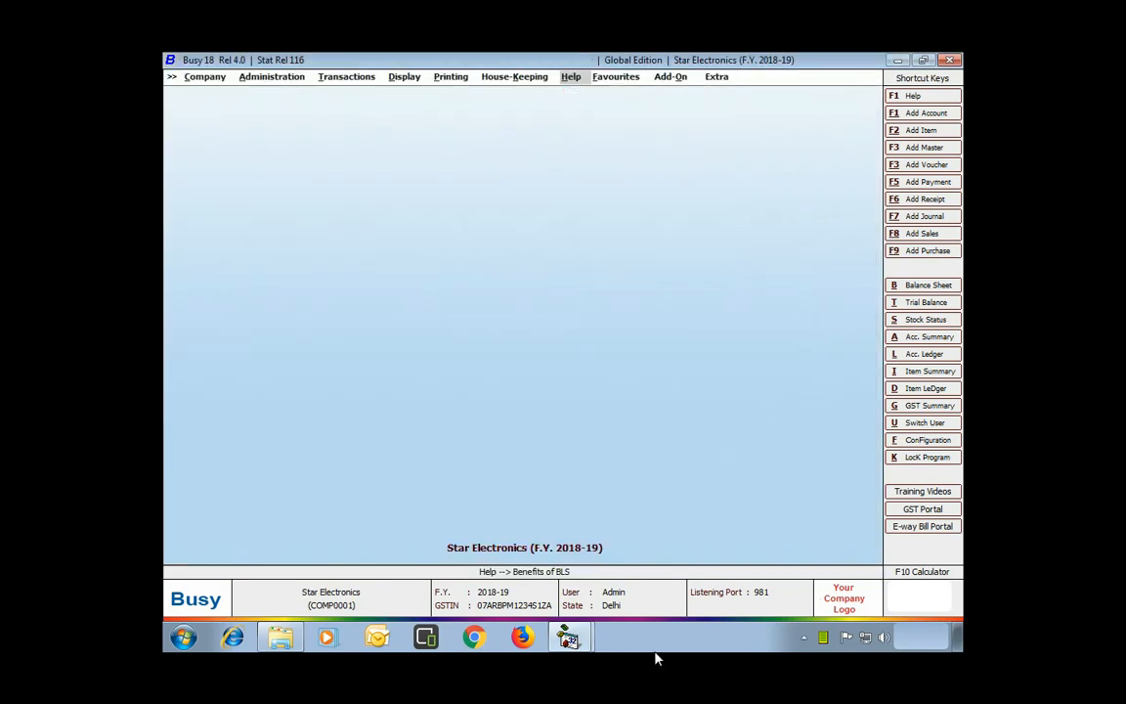